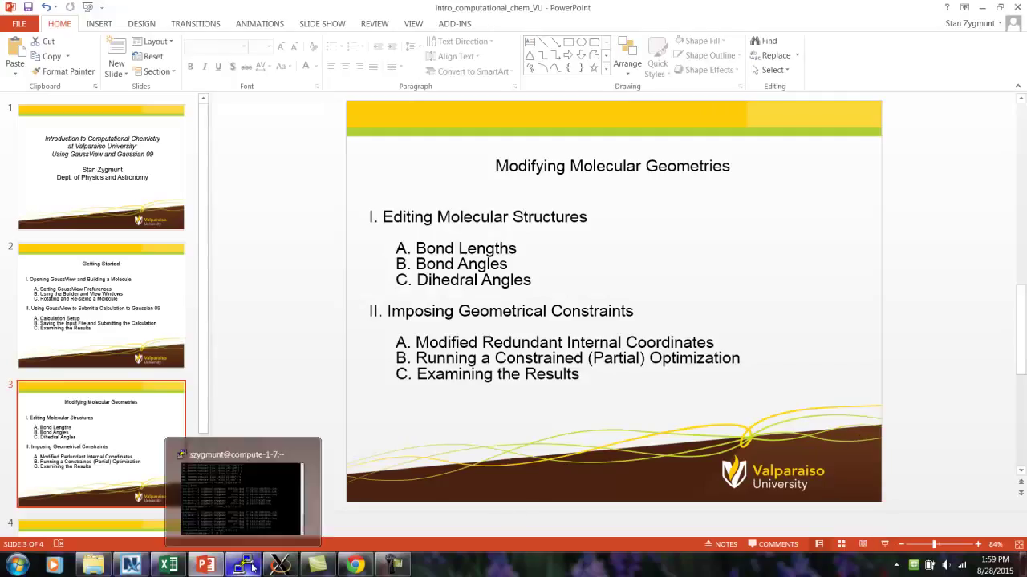
Create a new empty molecule window with File > New > Create Molecule Group
click(251, 567)
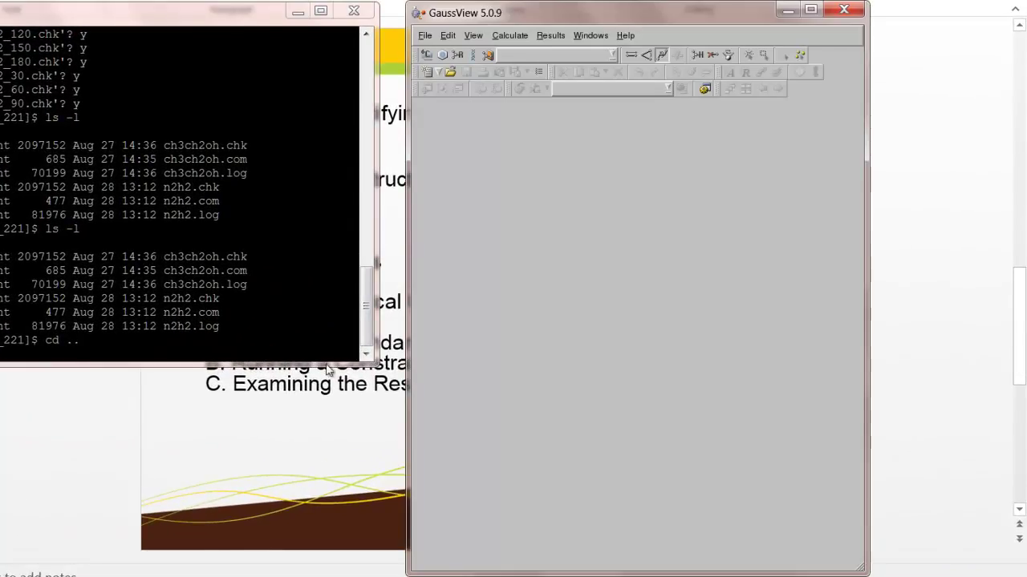
click(429, 39)
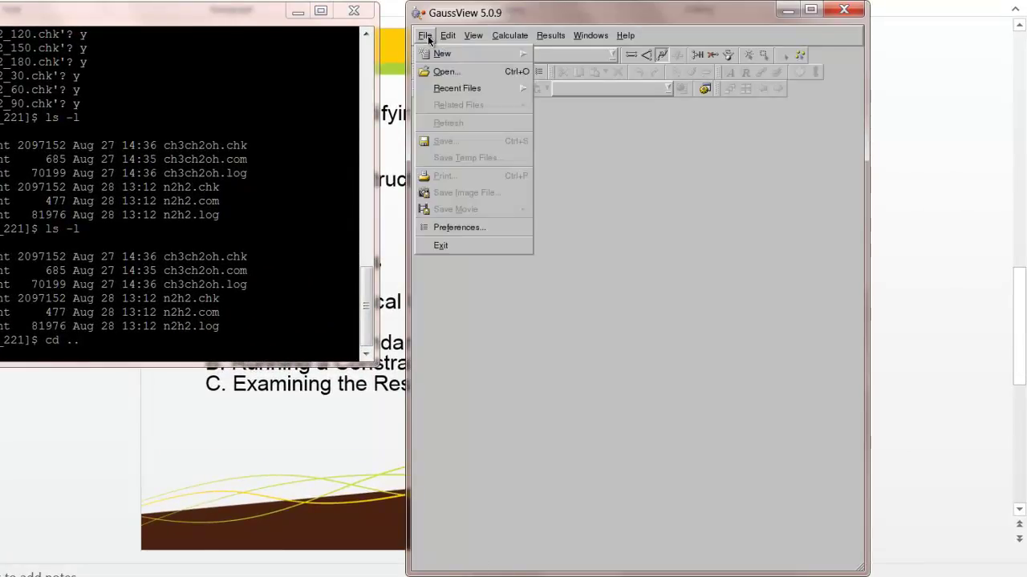
mouse_move(446, 53)
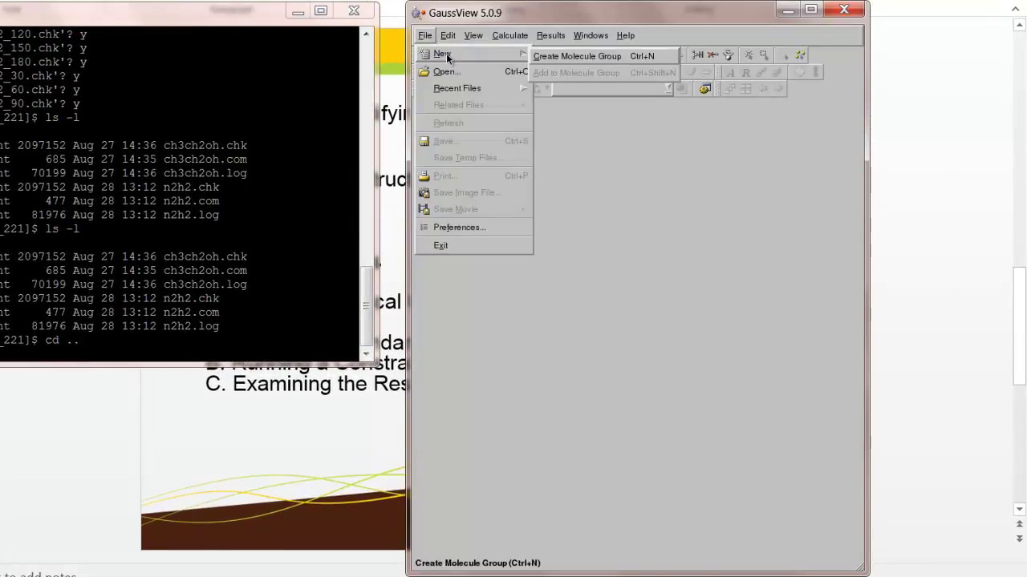
click(541, 58)
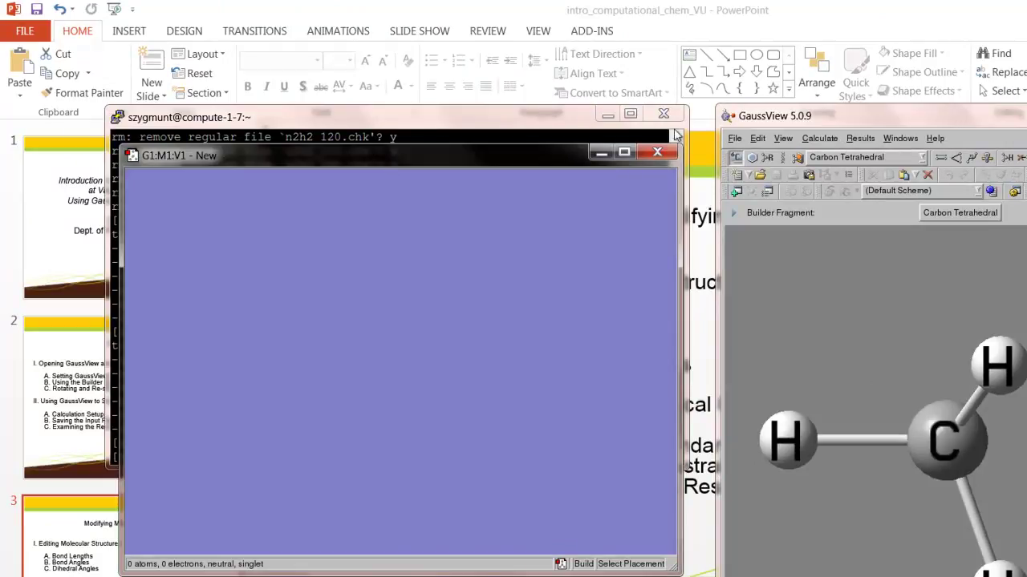
Select Nitrogen Tetravalent (S-S-S-LP) from the Element Fragments palette as the building fragment
click(737, 158)
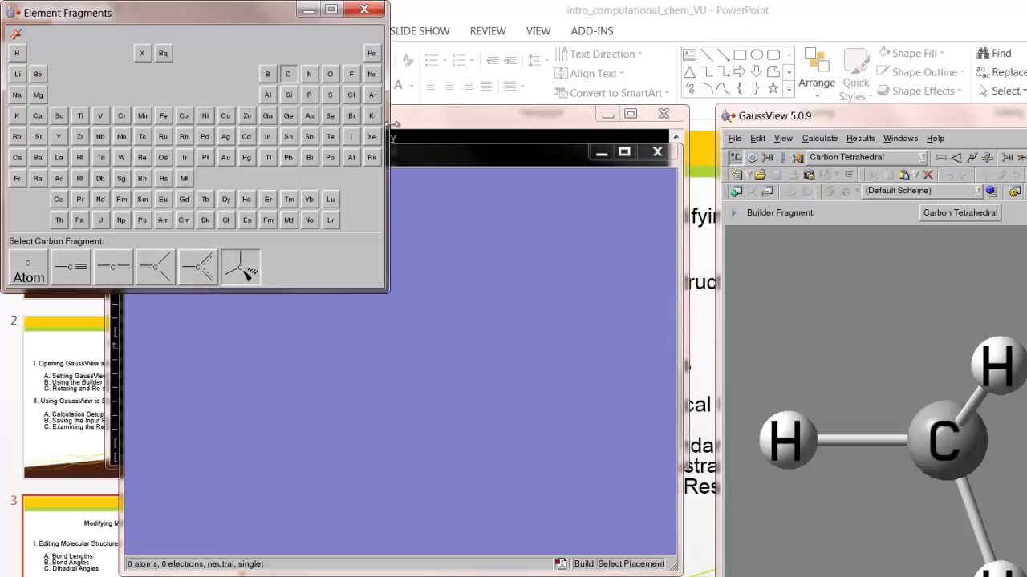
click(308, 77)
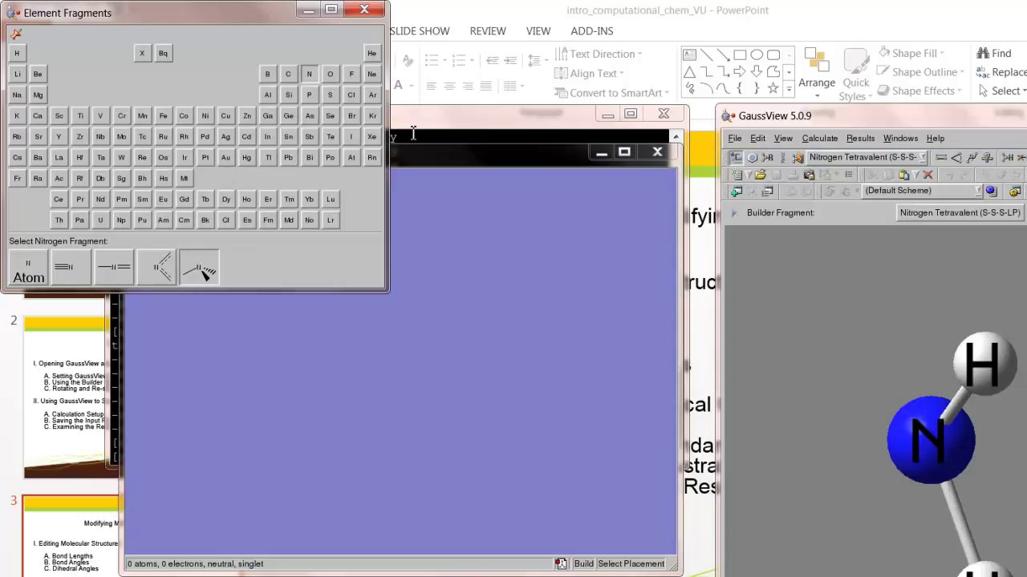
click(447, 156)
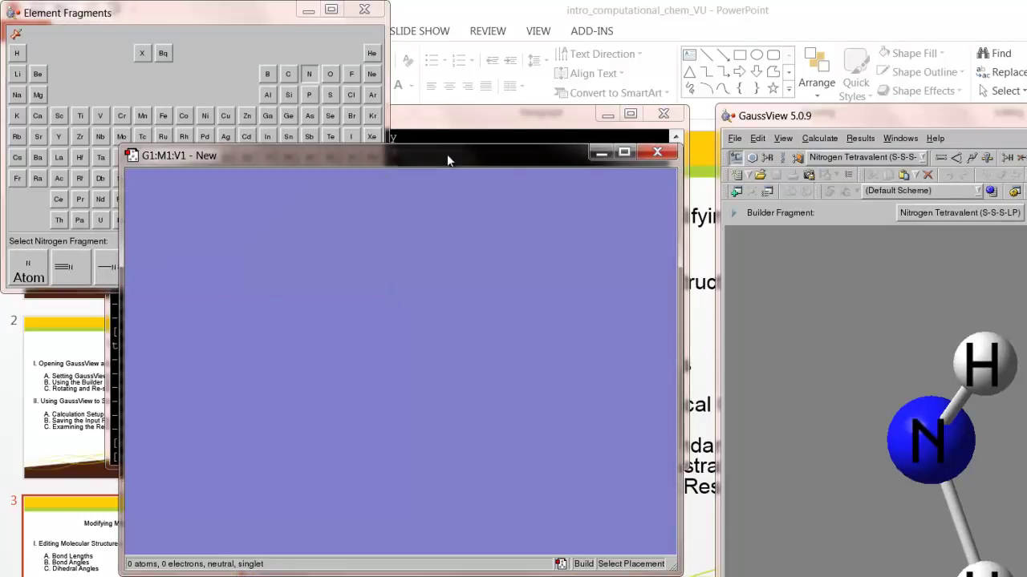
Place an NH3 fragment, then replace one hydrogen with NH2 to form N2H4 hydrazine
click(380, 319)
mouse_move(379, 318)
mouse_down()
mouse_move(436, 304)
mouse_move(468, 260)
mouse_move(418, 232)
mouse_move(419, 278)
mouse_move(352, 306)
mouse_move(391, 322)
mouse_up()
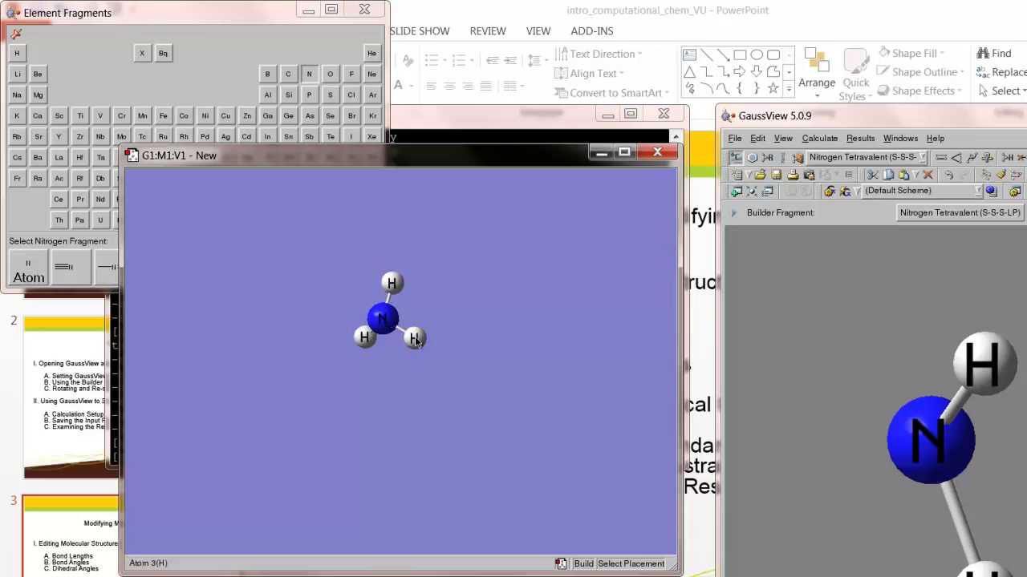
click(416, 340)
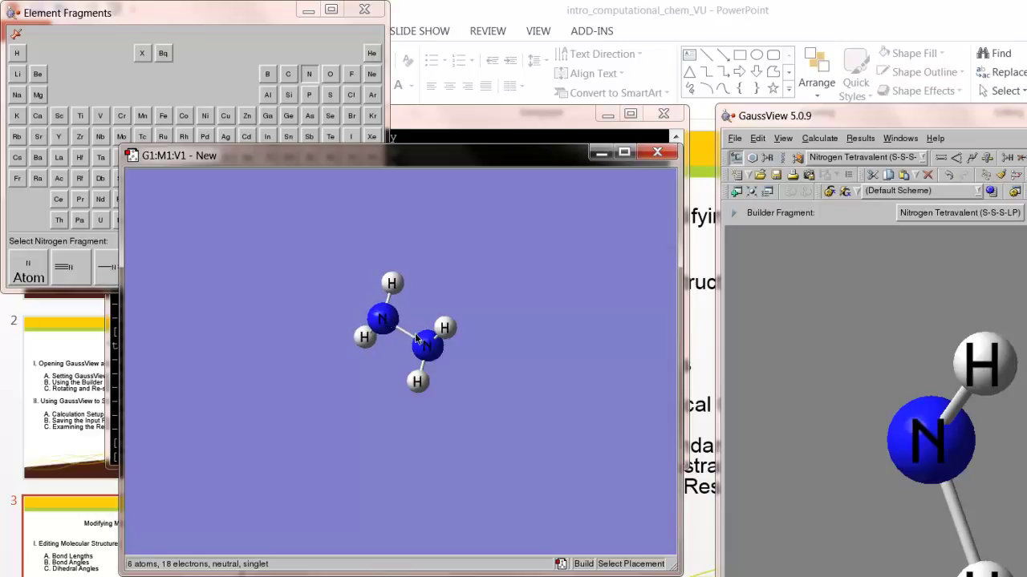
drag(471, 337, 507, 266)
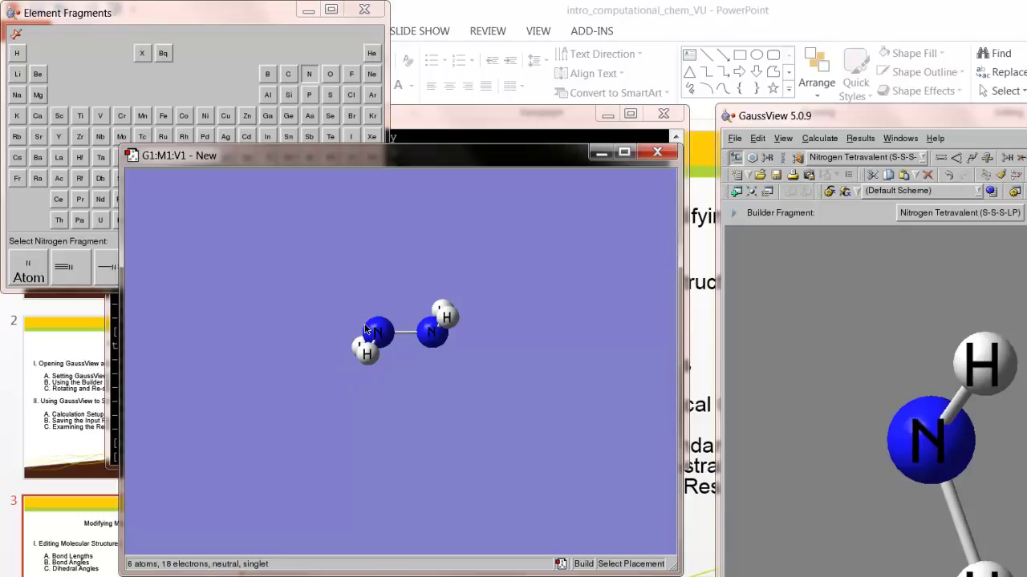
drag(365, 329, 367, 327)
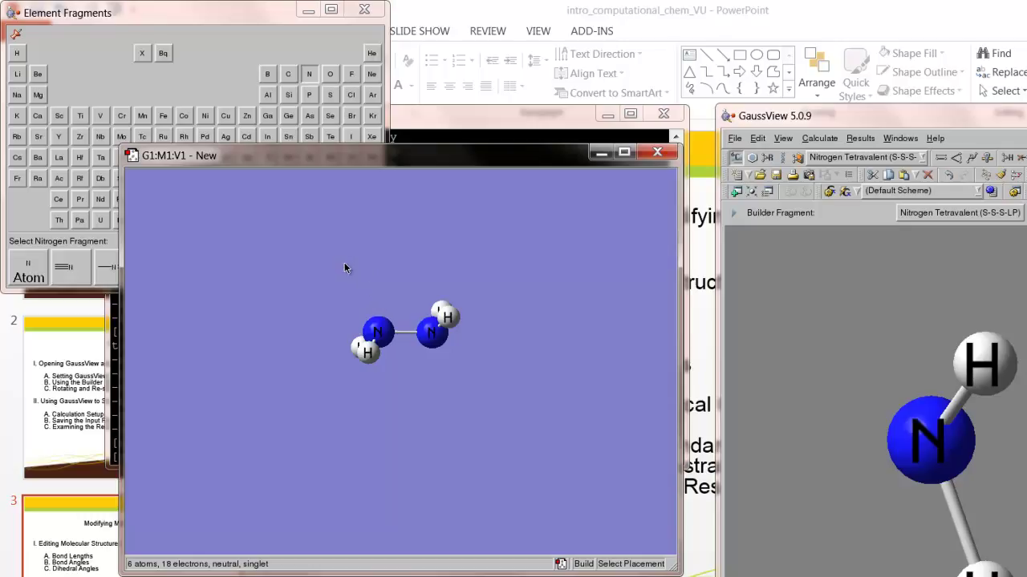
drag(444, 338, 285, 365)
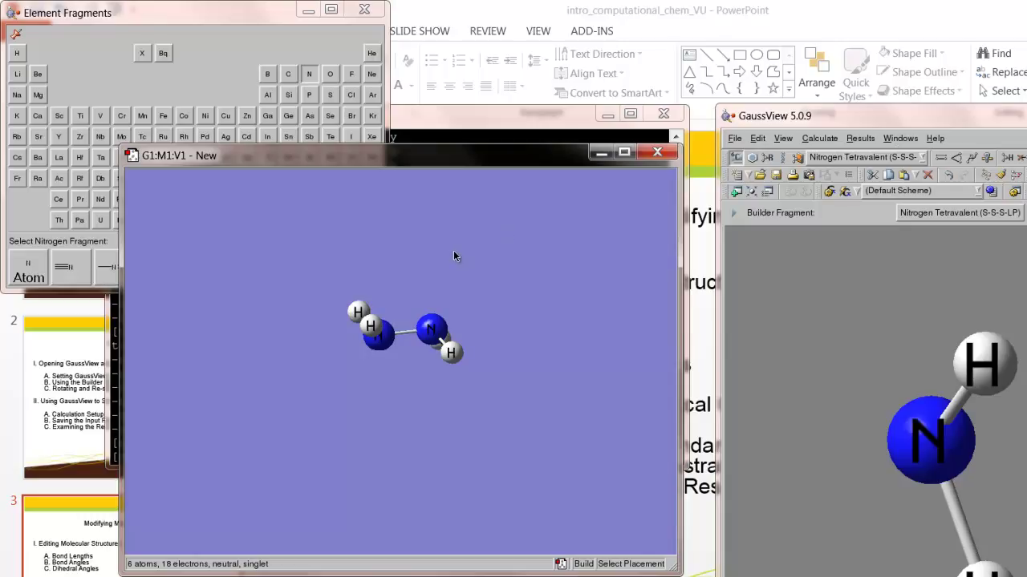
drag(453, 250, 473, 239)
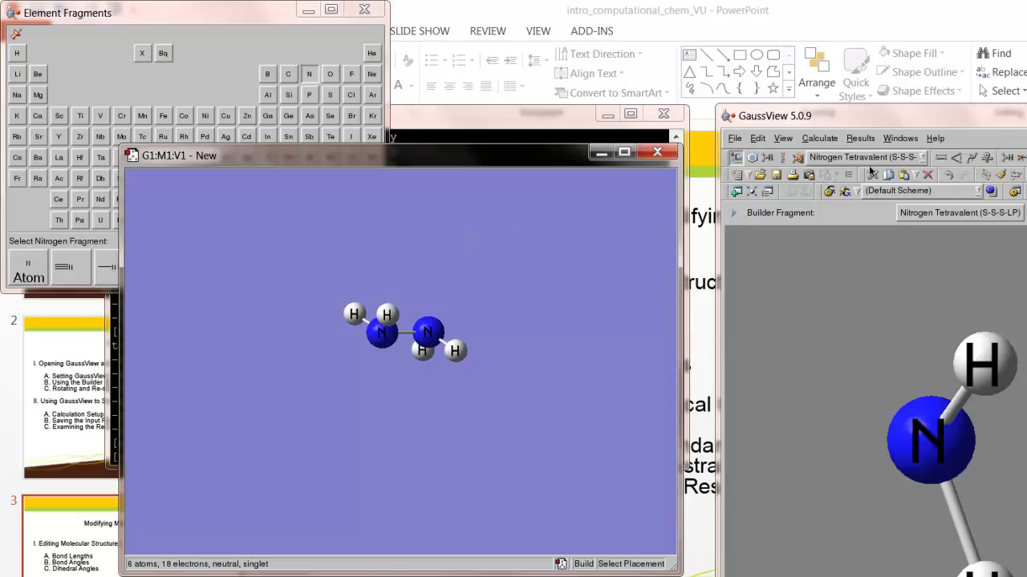
Define the H1–N2–N3–H4 dihedral with Modify Dihedral and nudge it from about 60° to 63.84°
click(986, 160)
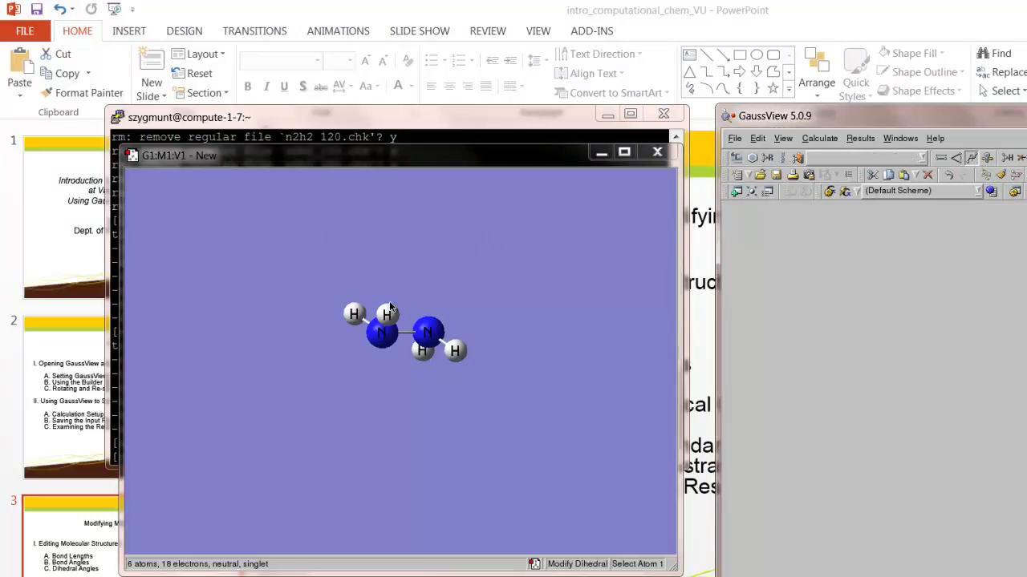
click(389, 312)
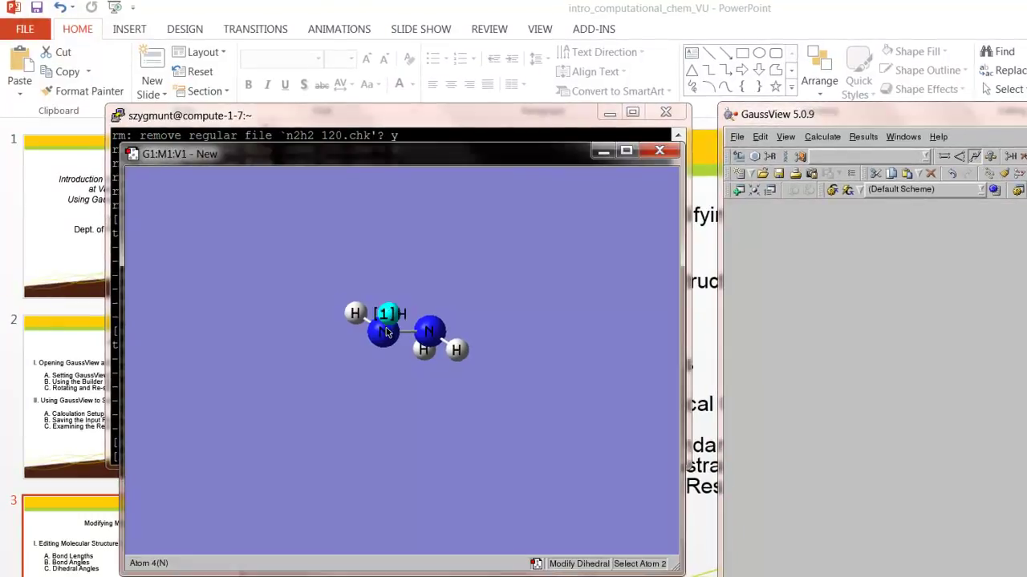
click(386, 332)
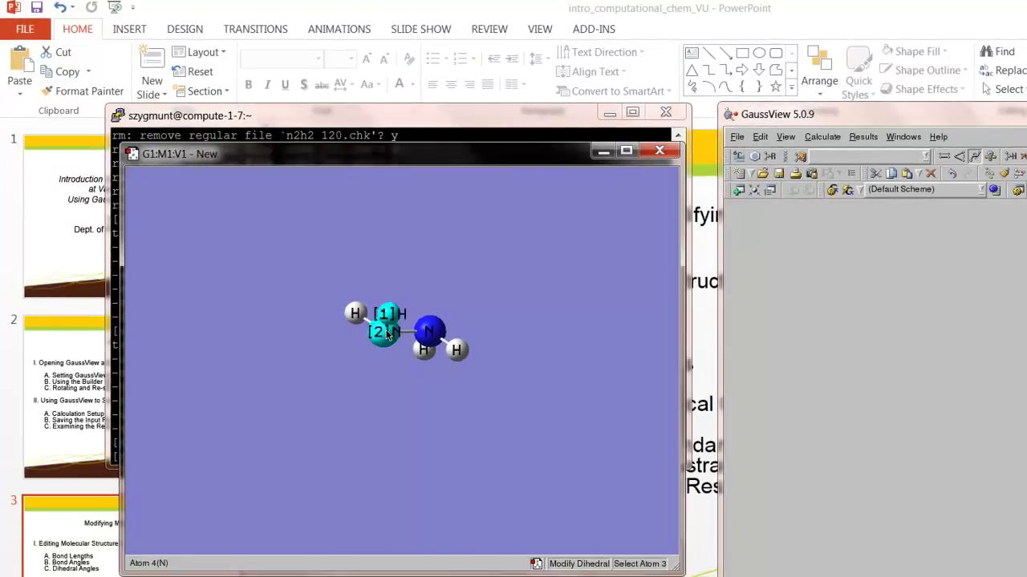
click(427, 334)
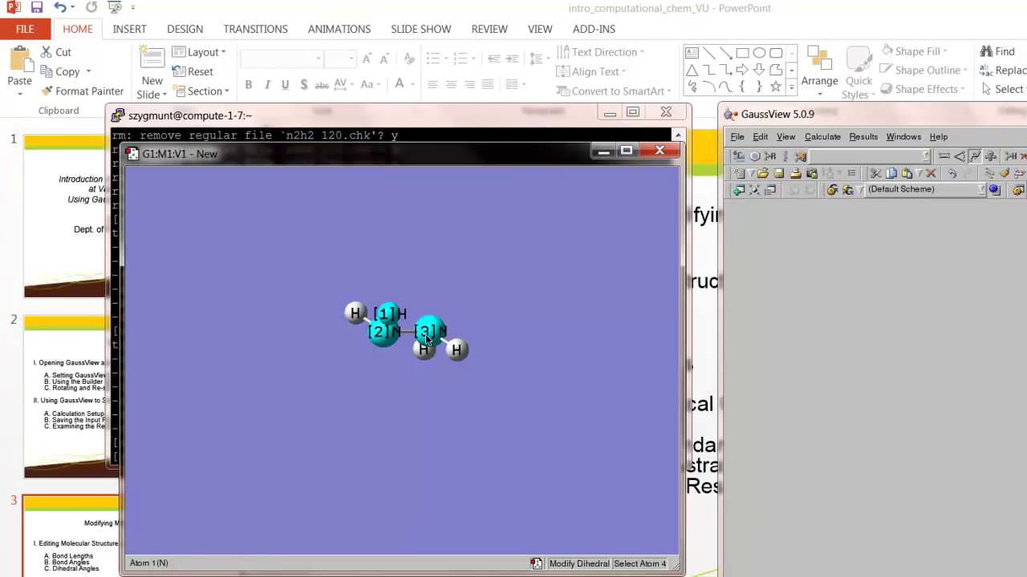
click(459, 353)
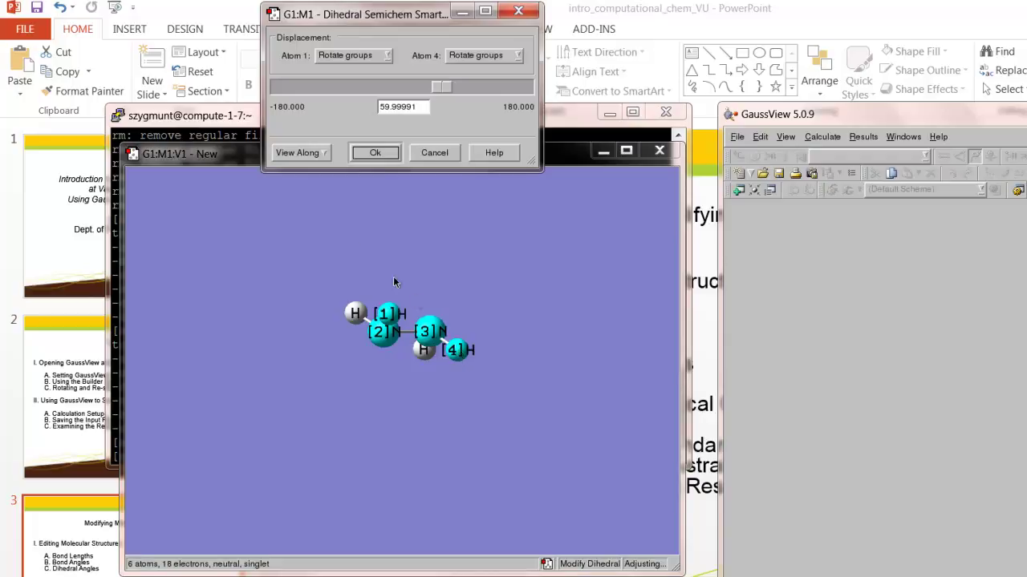
drag(287, 258, 342, 261)
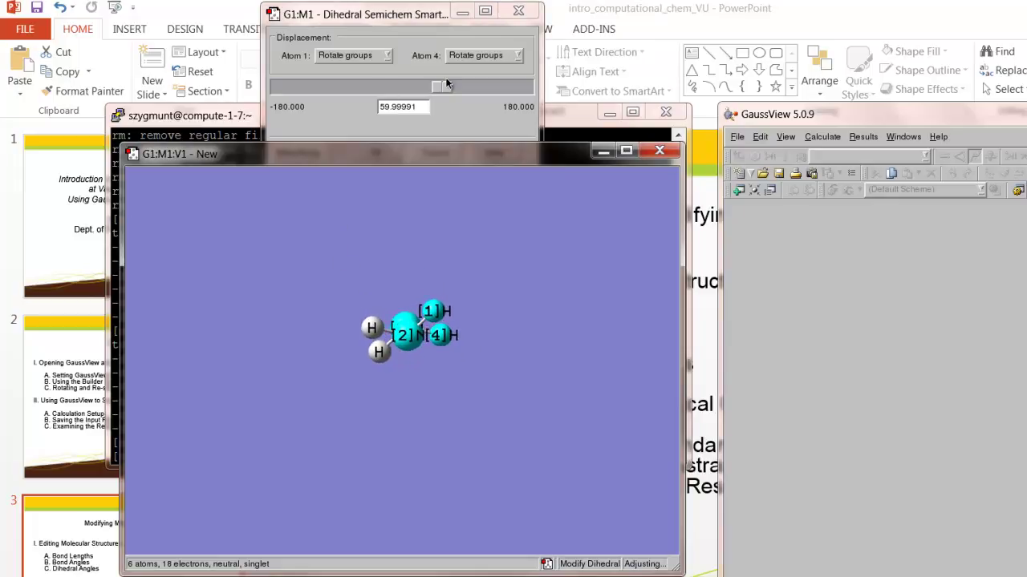
mouse_move(447, 92)
mouse_down()
mouse_move(363, 88)
mouse_move(448, 100)
mouse_up()
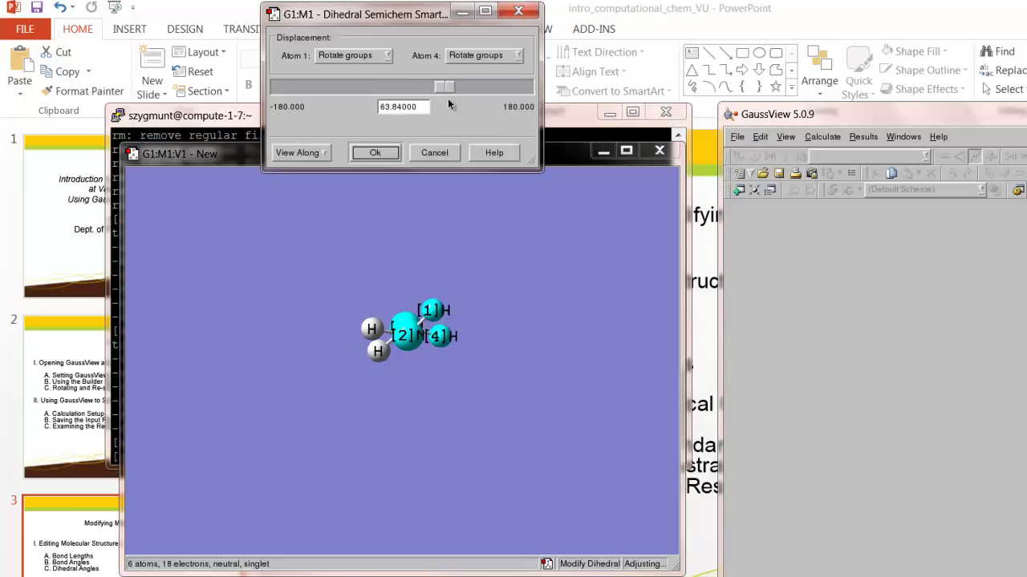
click(453, 276)
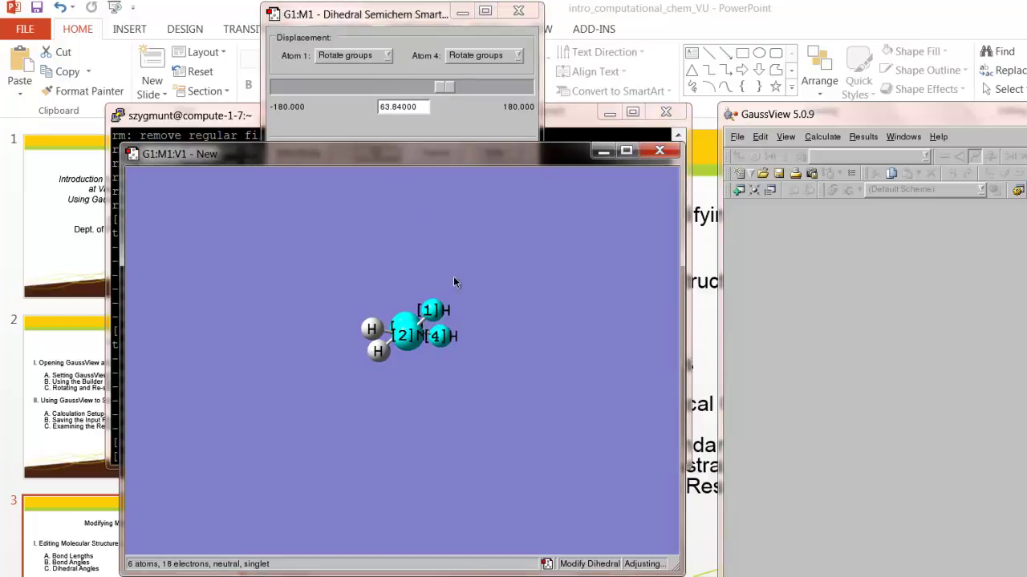
Sweep the H1–N2–N3–H4 dihedral through -180°, -135° and -121.4°, ending at -43.95°
drag(453, 276, 411, 274)
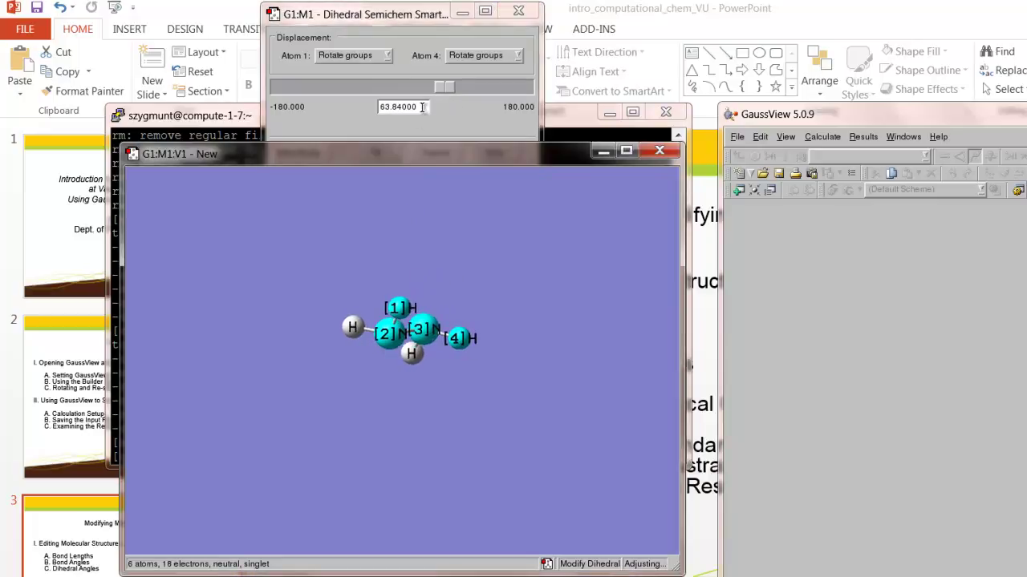
drag(439, 95, 247, 232)
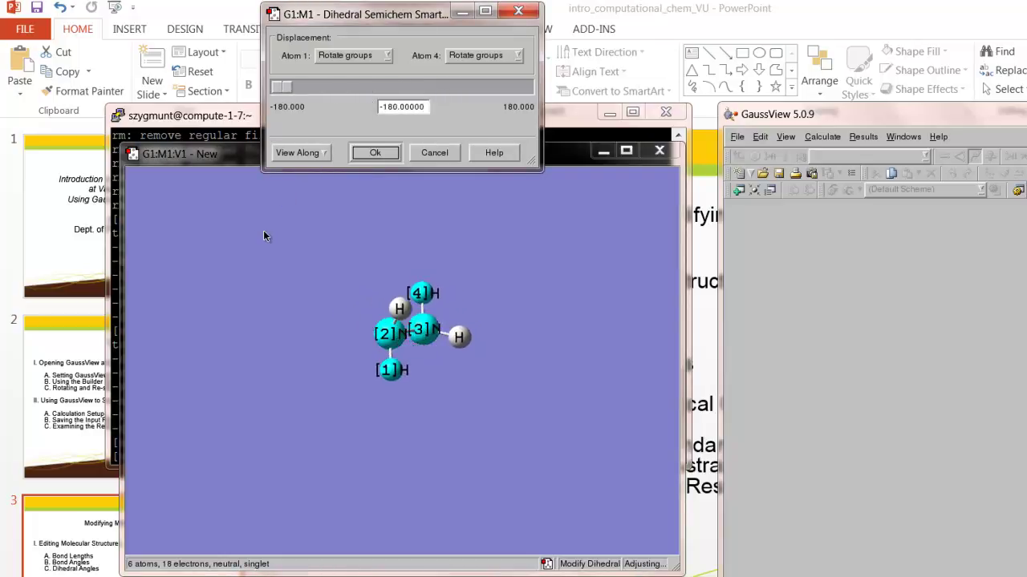
drag(287, 95, 314, 94)
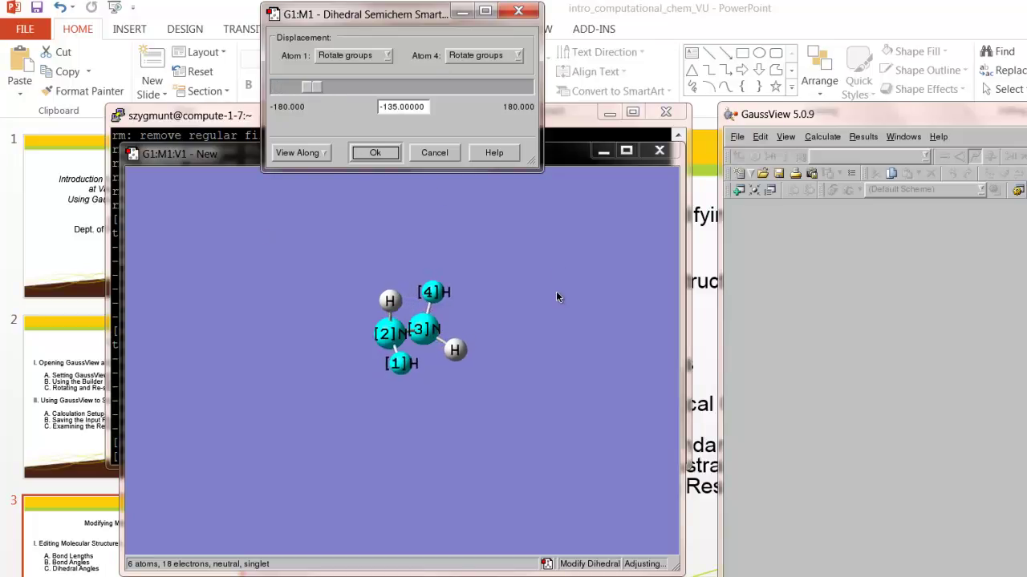
drag(556, 296, 608, 283)
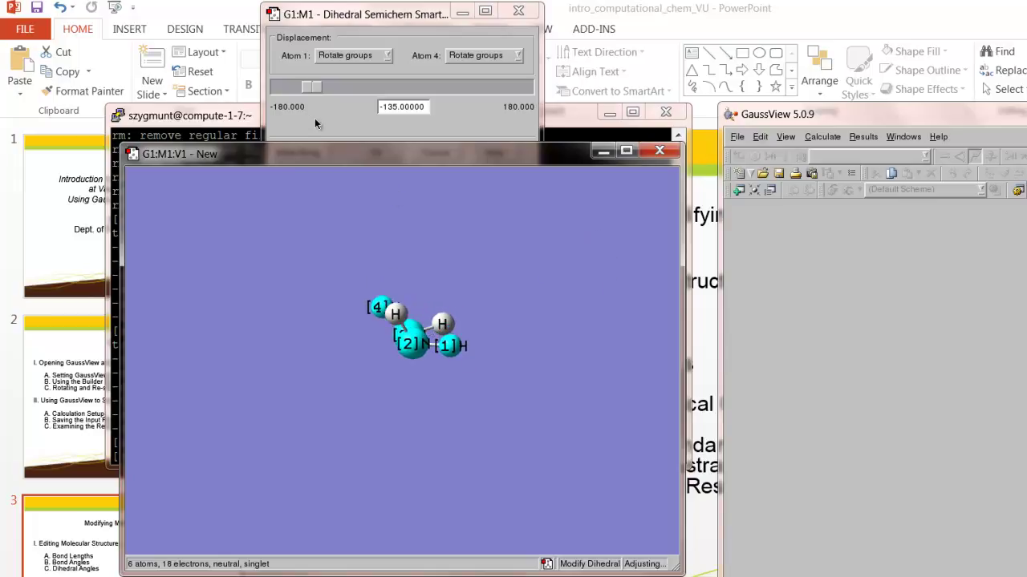
drag(313, 87, 324, 91)
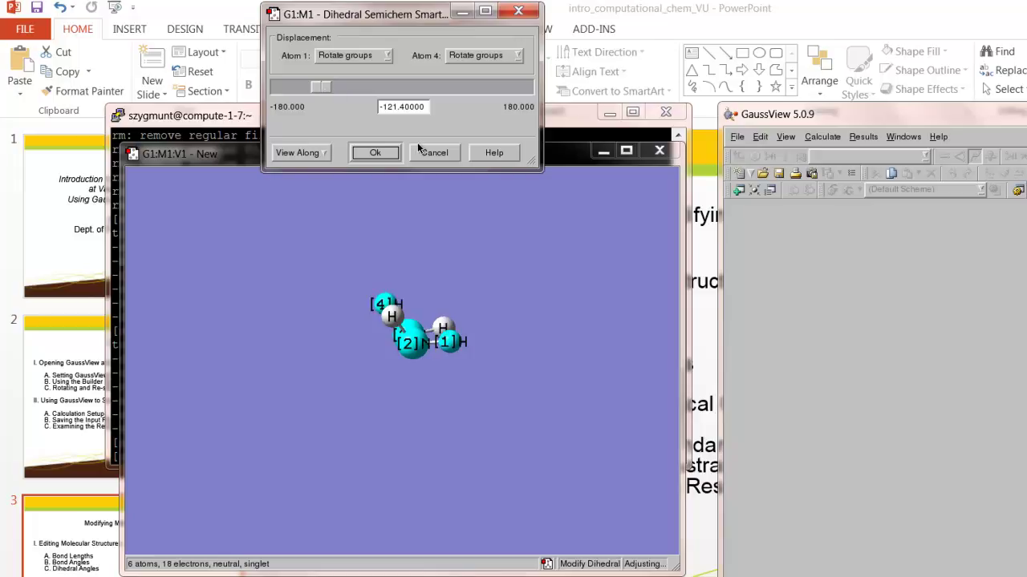
drag(455, 283, 432, 291)
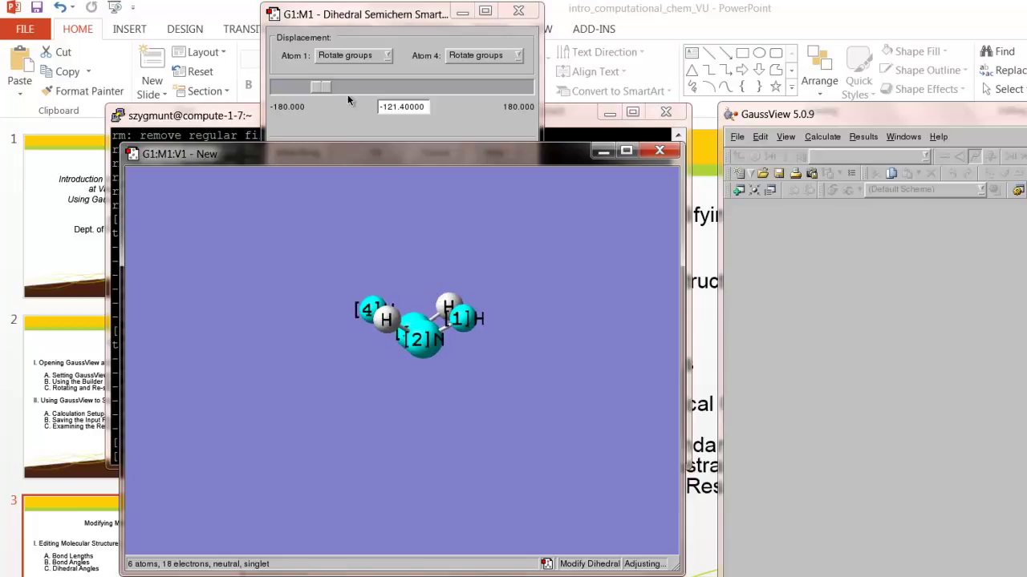
drag(324, 90, 376, 94)
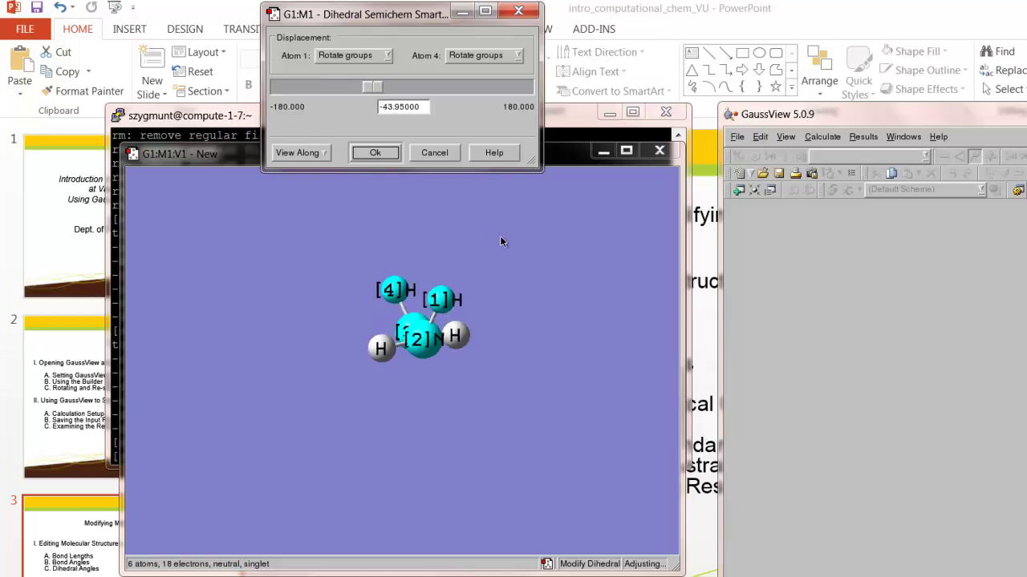
mouse_move(510, 247)
mouse_down()
mouse_move(523, 274)
mouse_move(513, 256)
mouse_up()
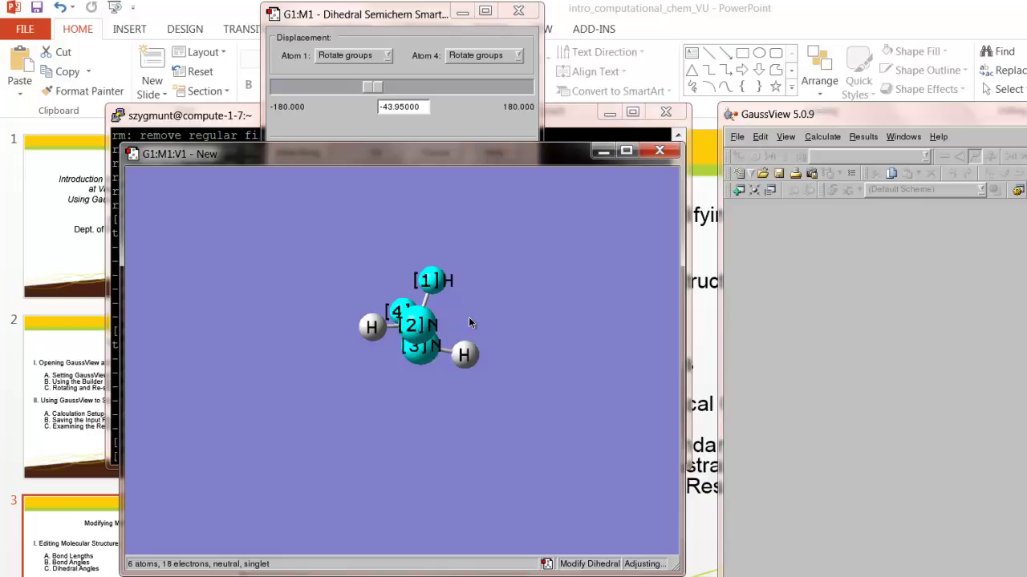
drag(469, 323, 473, 300)
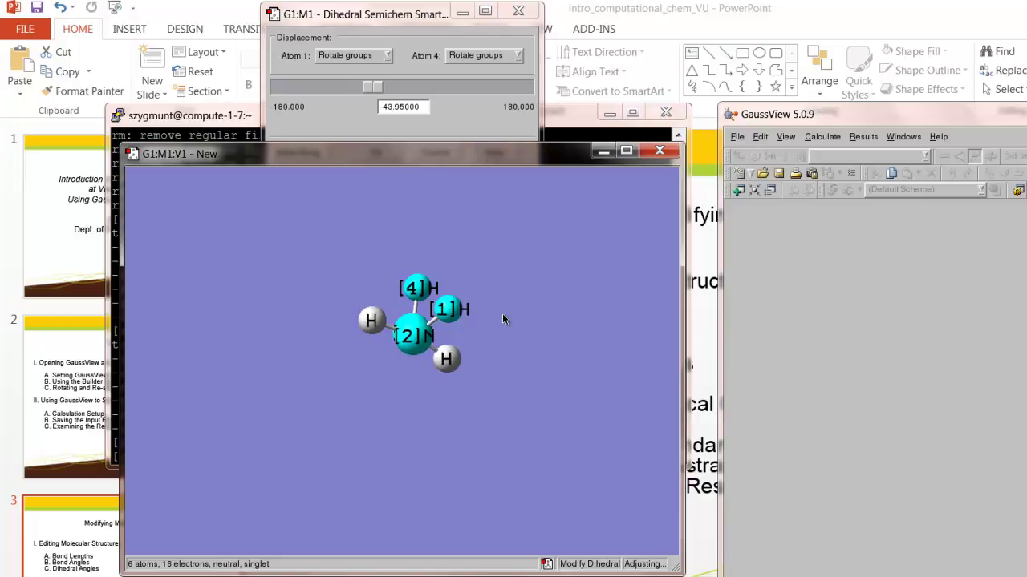
Accept the -43.95° dihedral and reorient hydrazine with the N–N bond upright
key(Return)
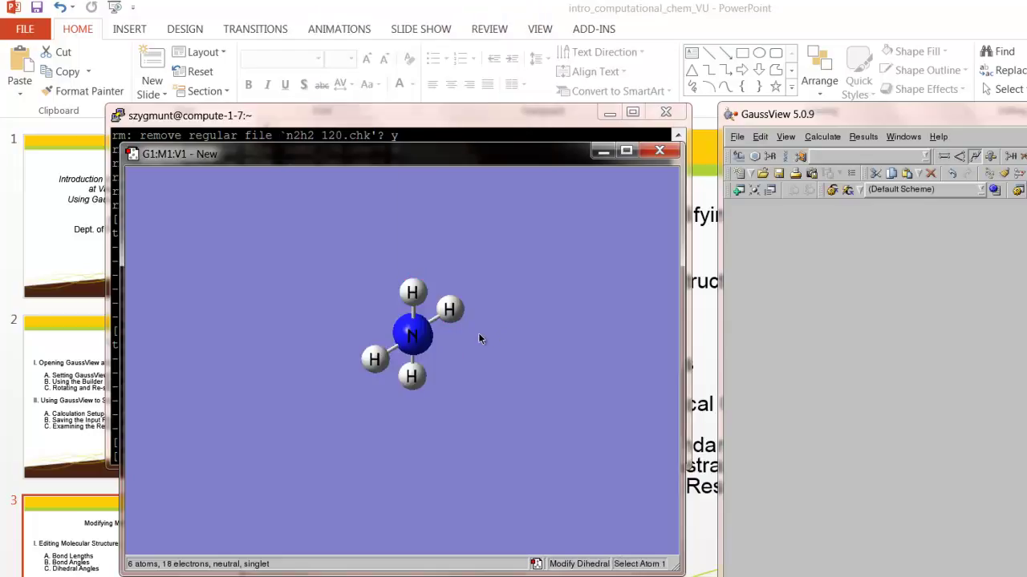
mouse_move(463, 344)
mouse_down()
mouse_move(506, 344)
mouse_move(502, 320)
mouse_move(460, 305)
mouse_move(435, 350)
mouse_move(470, 347)
mouse_move(460, 343)
mouse_up()
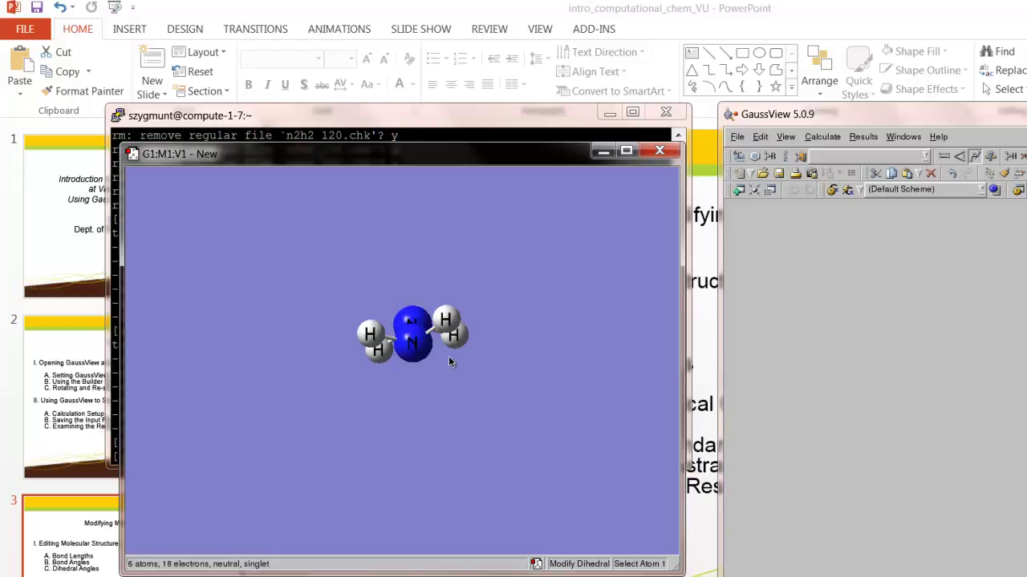
drag(448, 356, 450, 388)
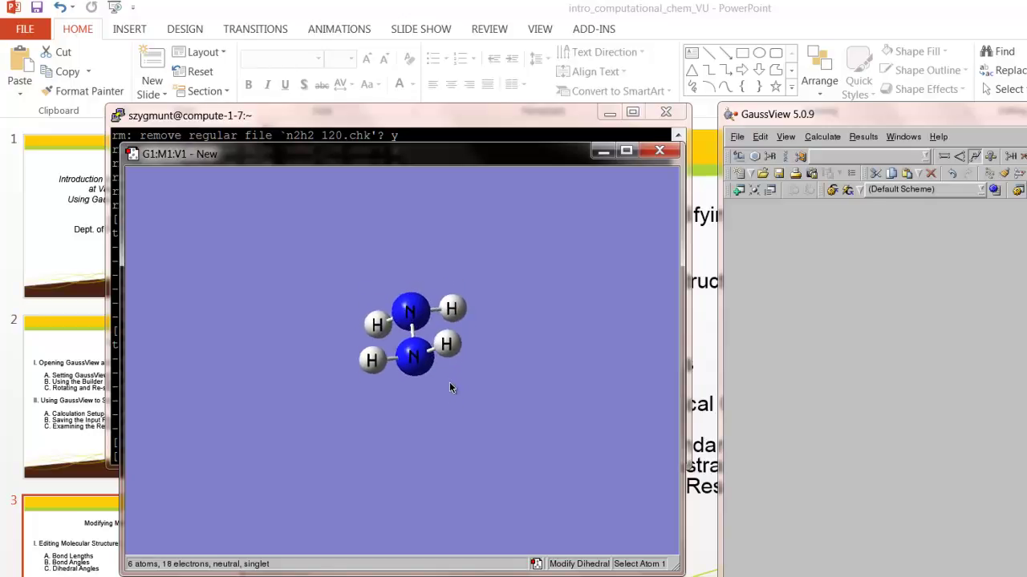
Pick a new H–N–N–H dihedral and swing it to 180° for an anti arrangement
click(448, 344)
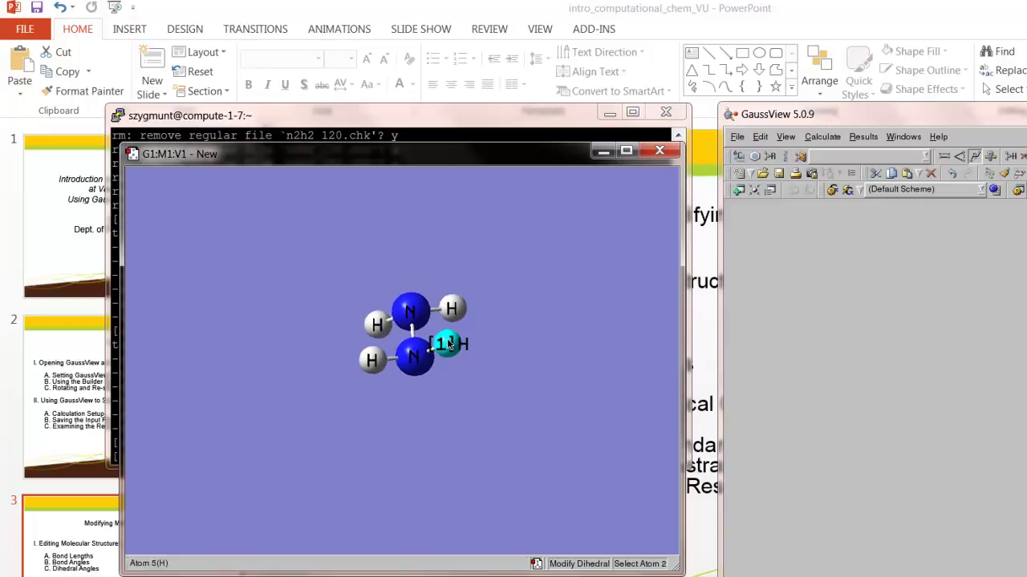
click(412, 365)
click(411, 311)
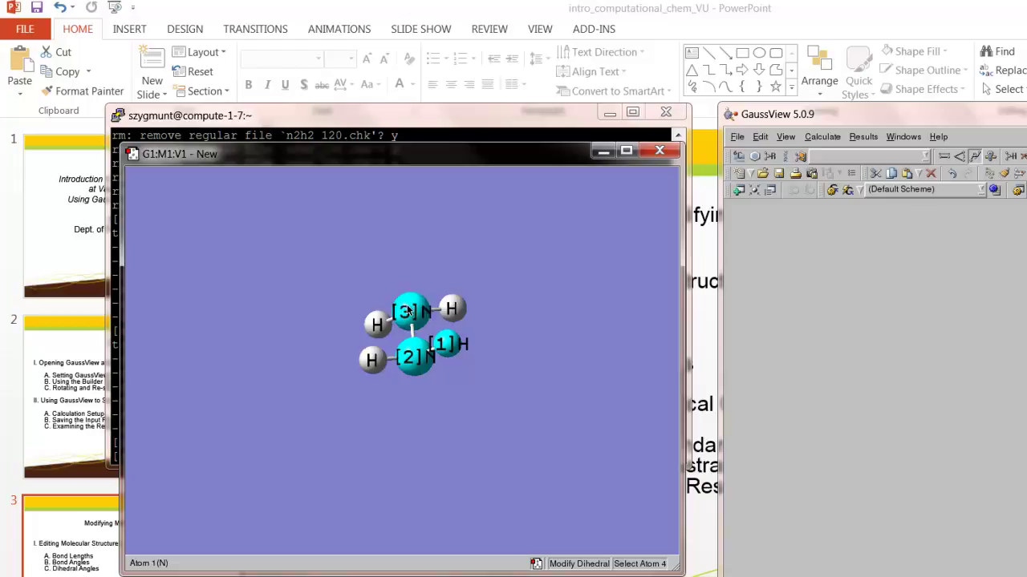
click(454, 310)
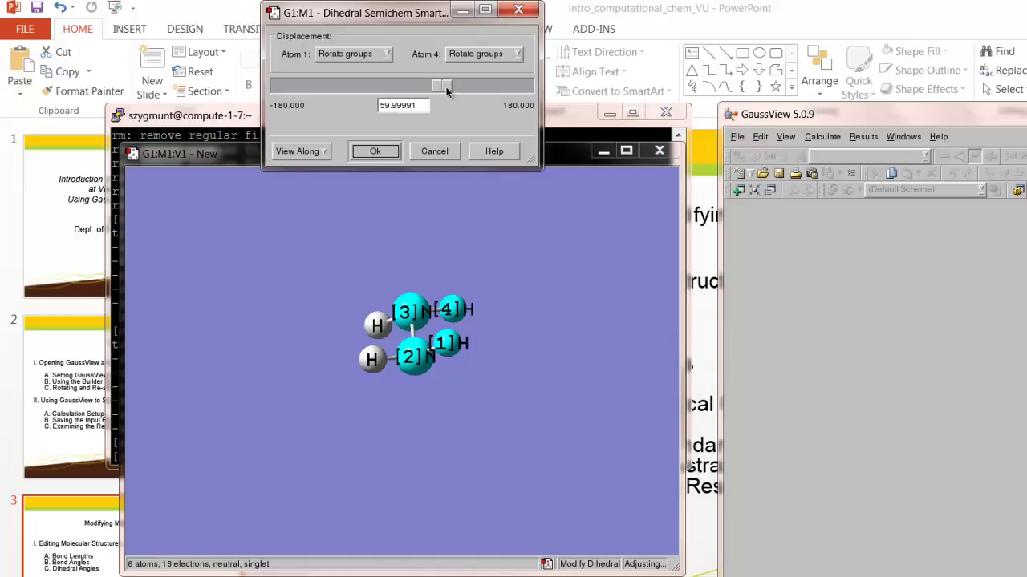
drag(447, 91, 560, 104)
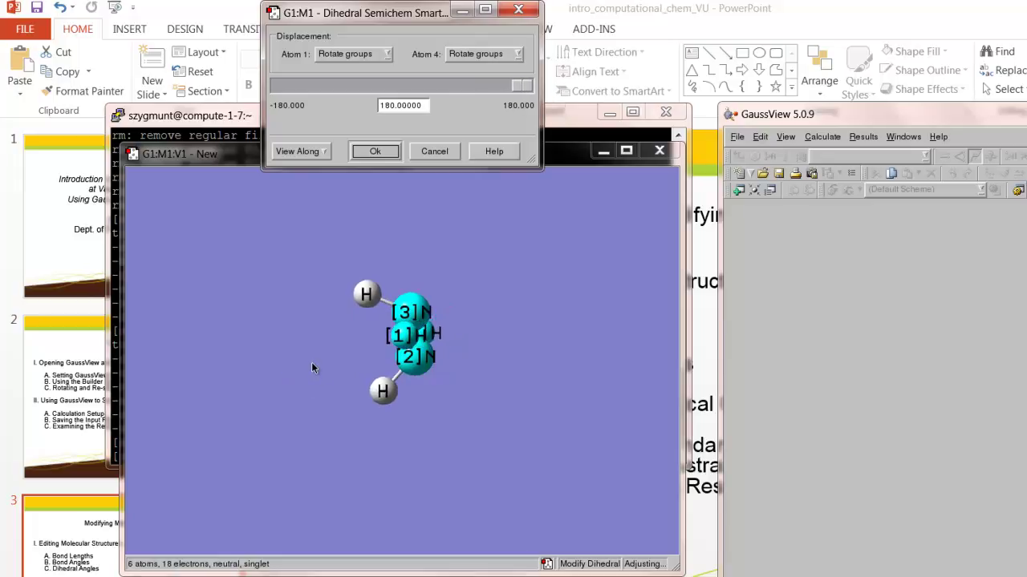
drag(311, 362, 317, 322)
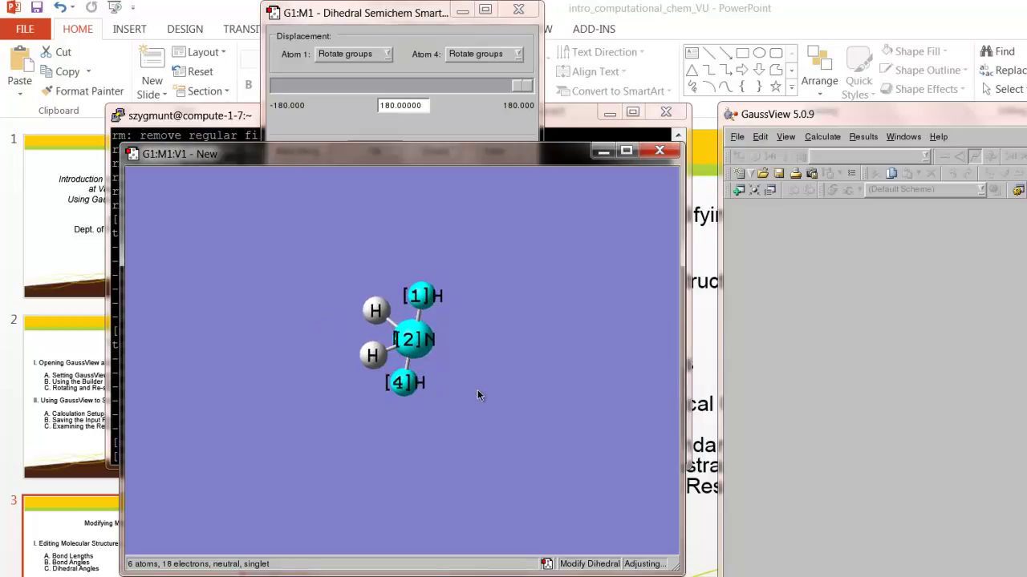
End the 180° preview, pick another H–N–N–H dihedral and swing it to about -7.33°
click(506, 396)
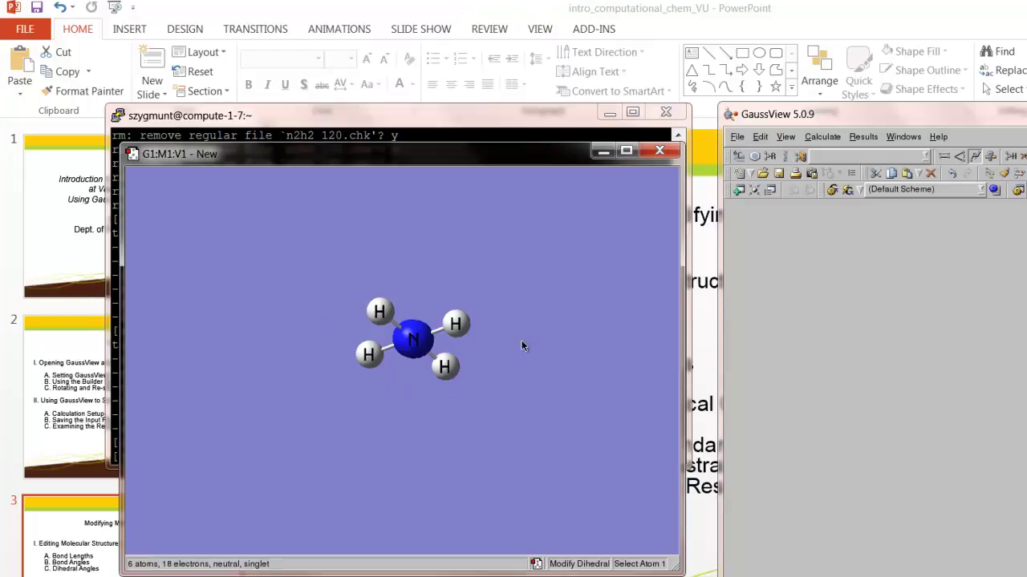
drag(521, 340, 496, 341)
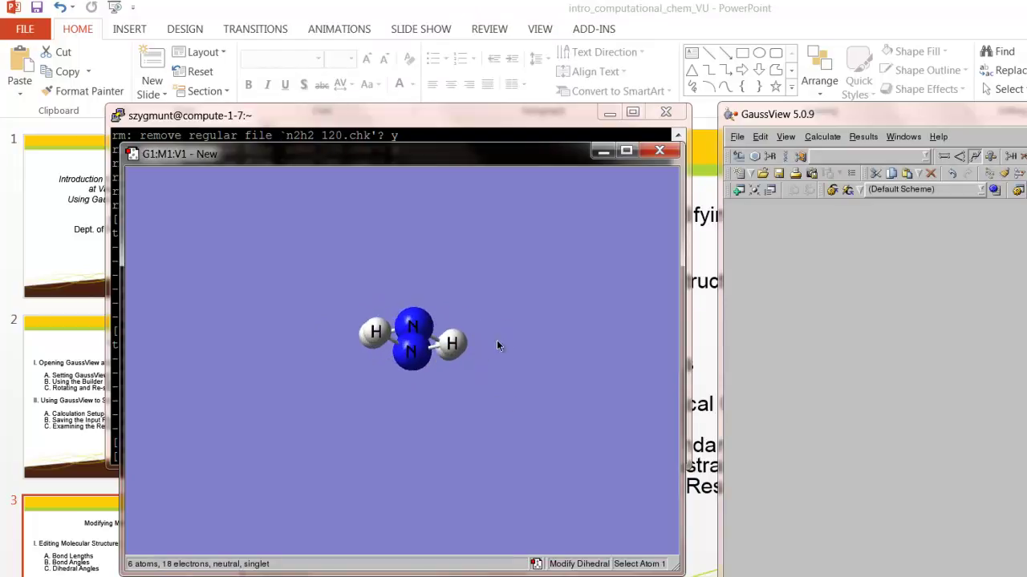
click(454, 343)
click(424, 355)
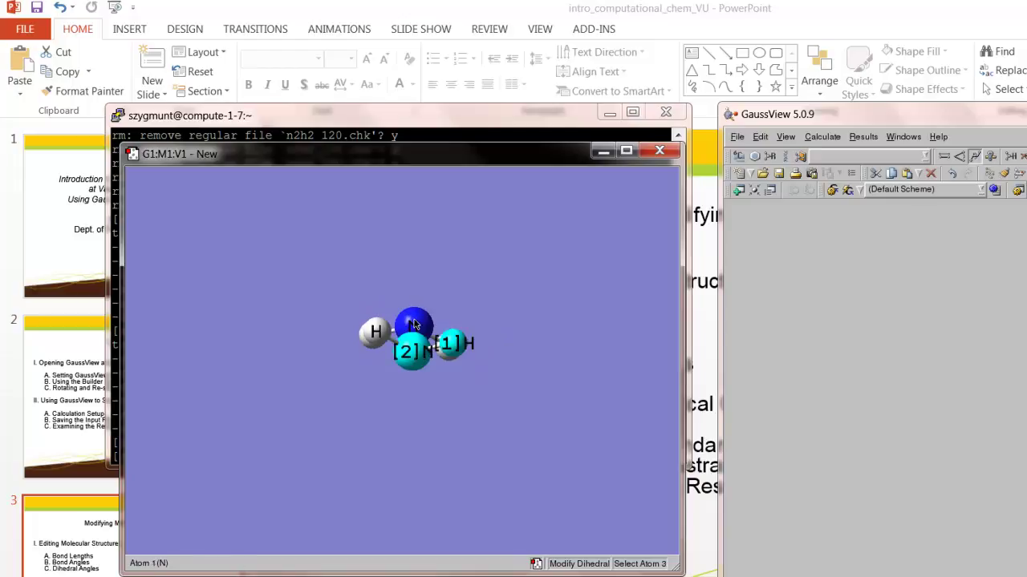
click(416, 324)
drag(545, 382, 476, 361)
click(469, 361)
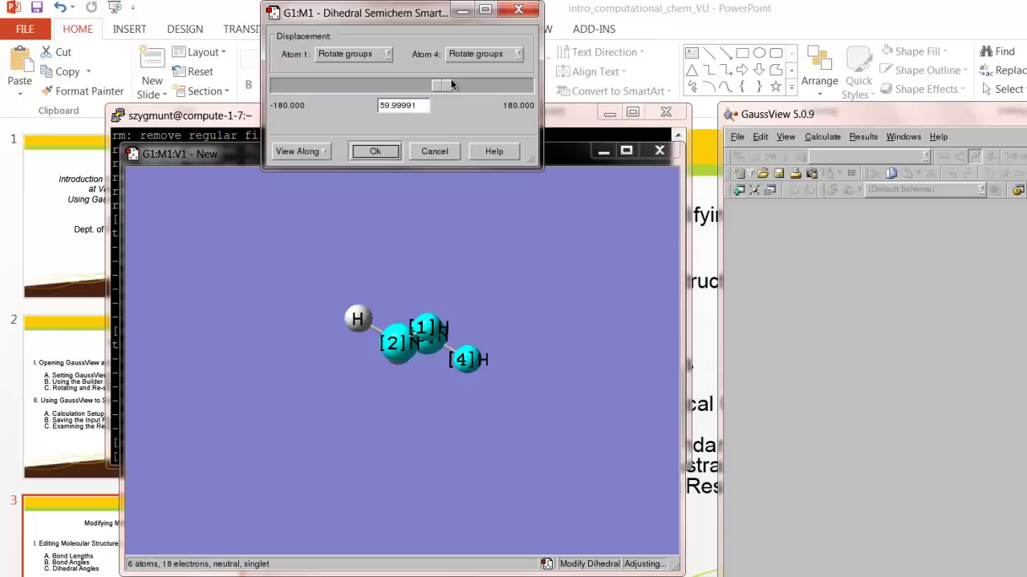
drag(519, 289, 546, 271)
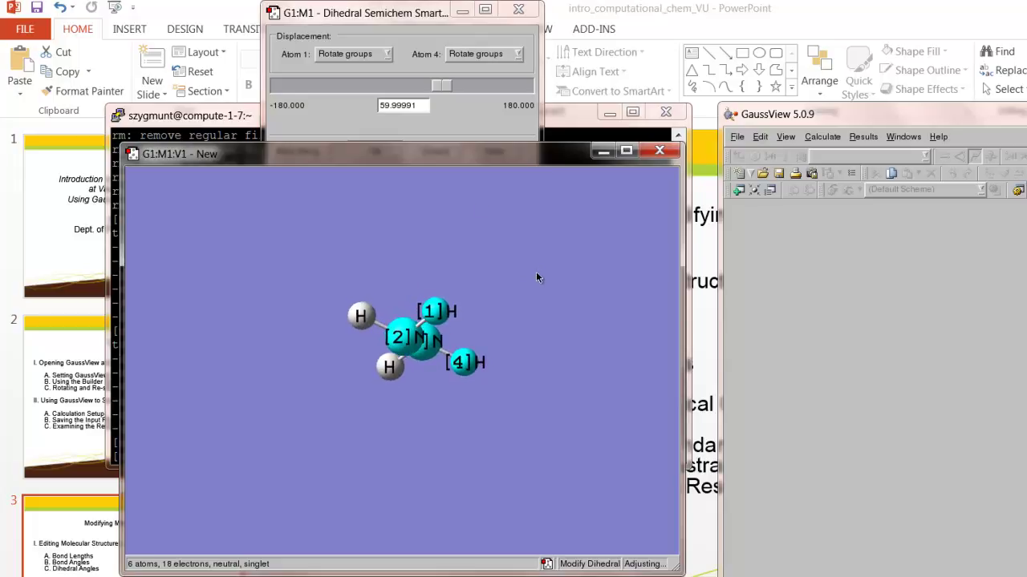
drag(438, 84, 394, 87)
drag(534, 270, 550, 291)
Reselect the H–N–N–H dihedral, set it to 0.00000 and apply with Ok
click(511, 382)
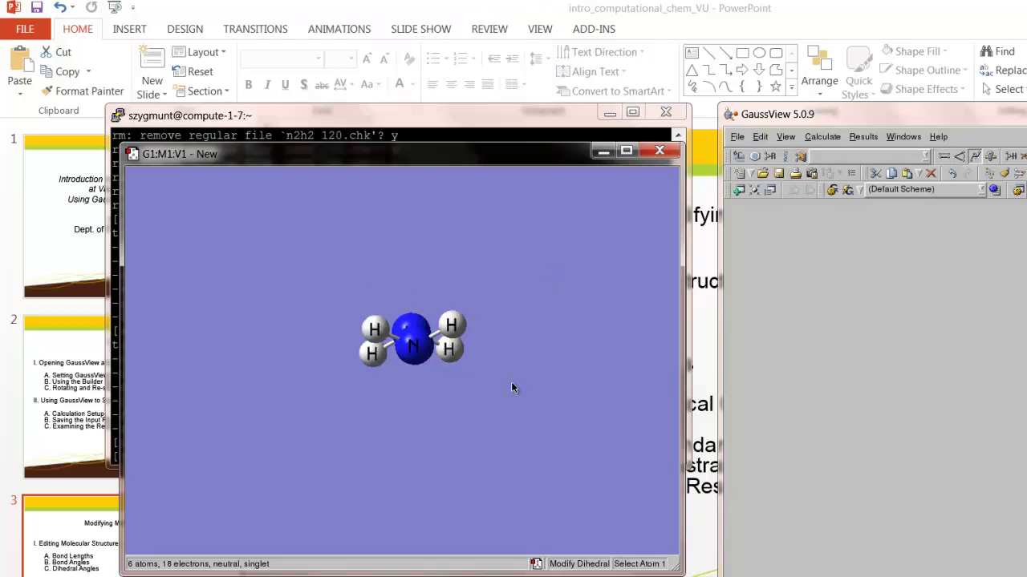
mouse_move(458, 389)
mouse_down()
mouse_move(458, 437)
mouse_move(463, 392)
mouse_up()
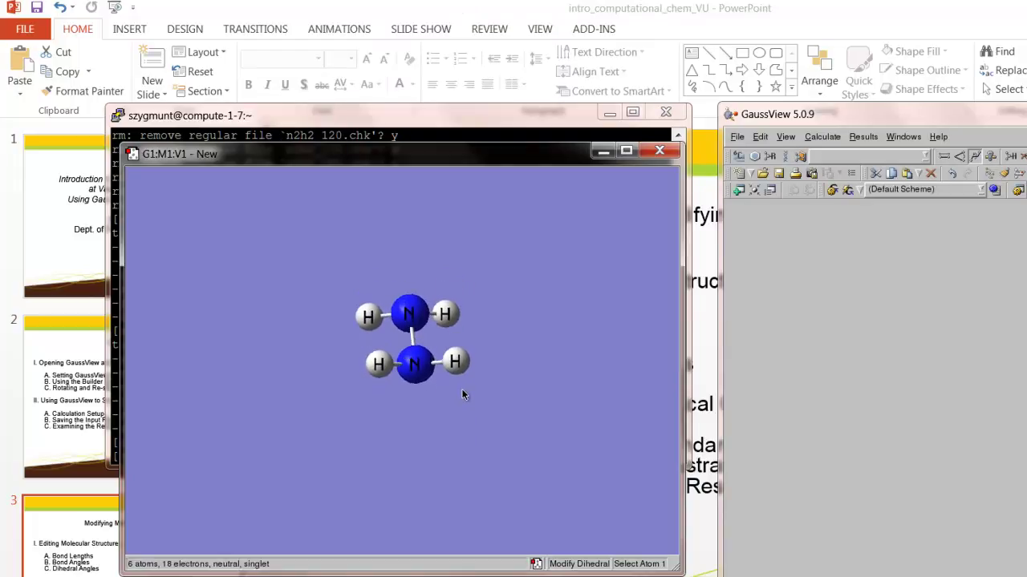
click(381, 365)
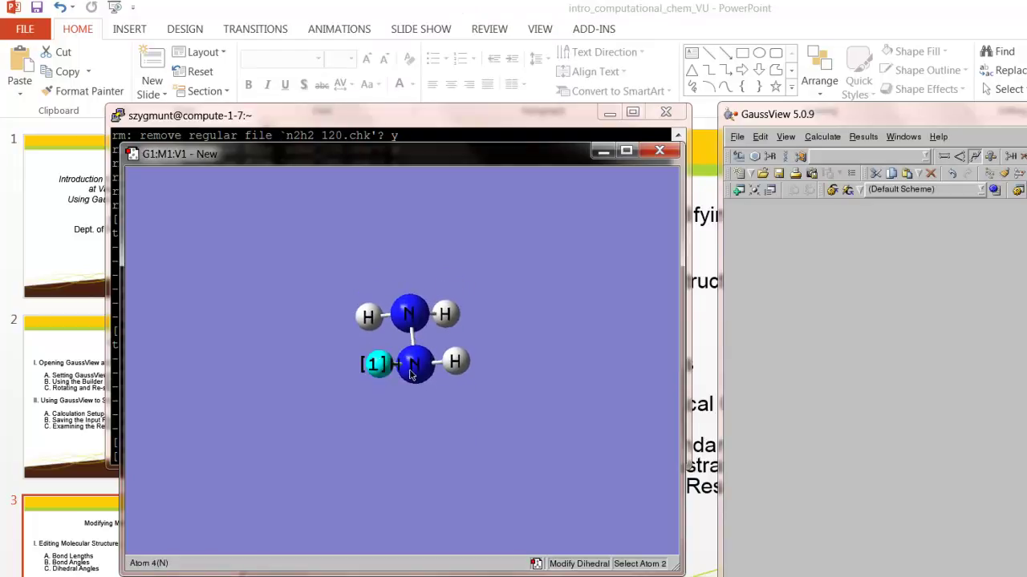
click(413, 367)
click(411, 321)
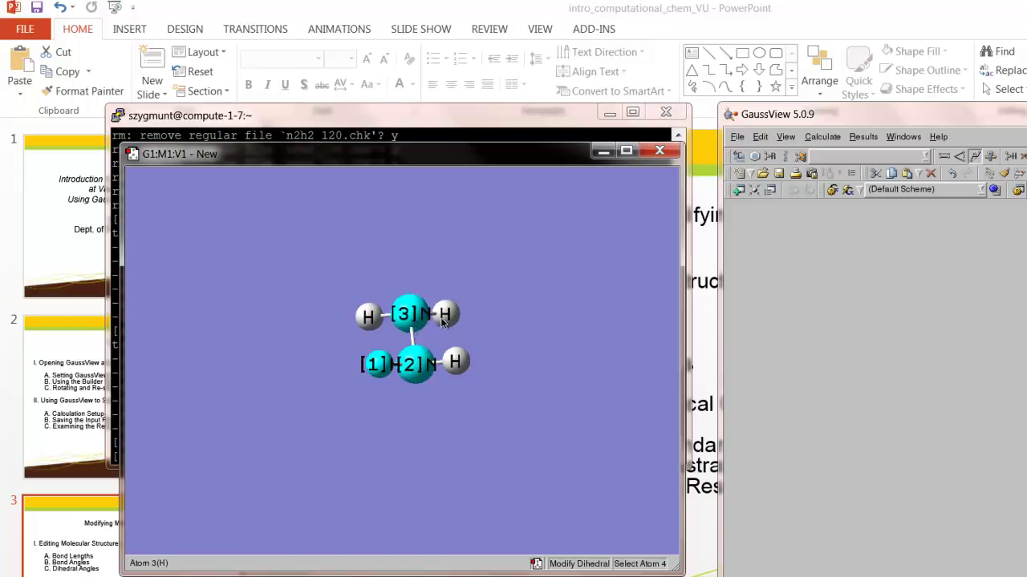
click(445, 320)
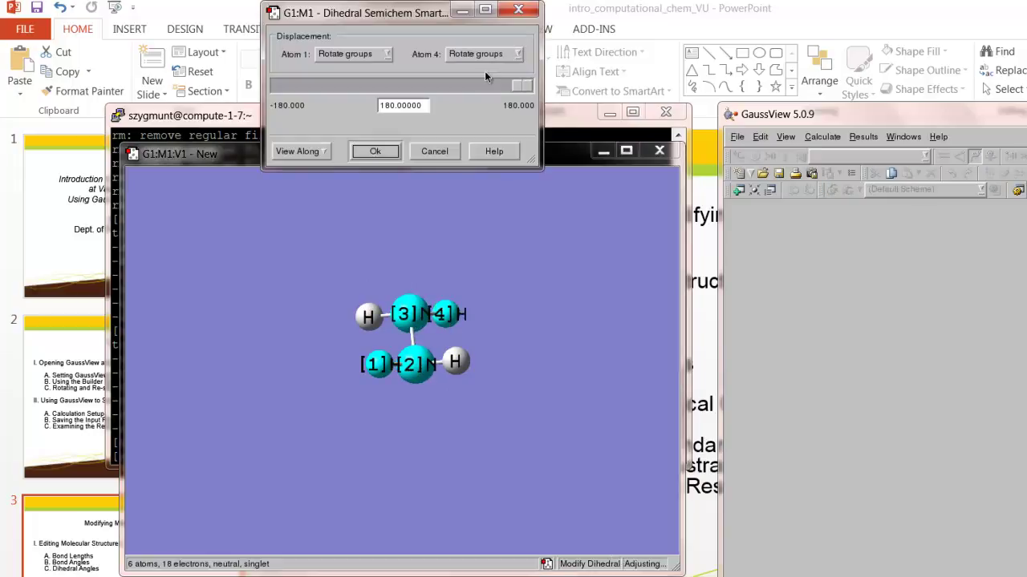
drag(523, 90, 399, 95)
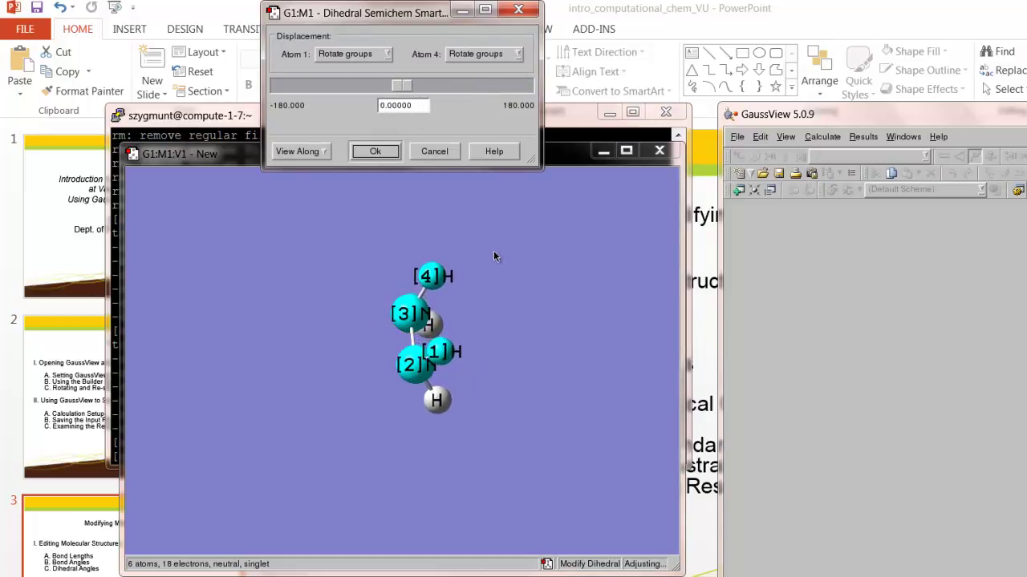
click(374, 150)
drag(550, 346, 589, 362)
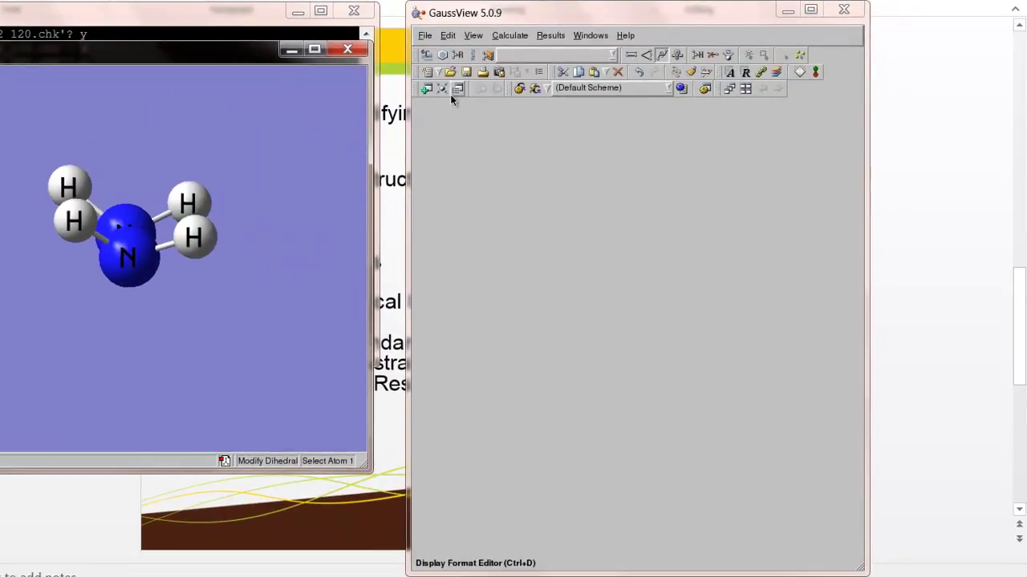
Add a Dihedral entry in the Redundant Coordinate Editor and fill in atoms 6, 4 and 1
click(447, 37)
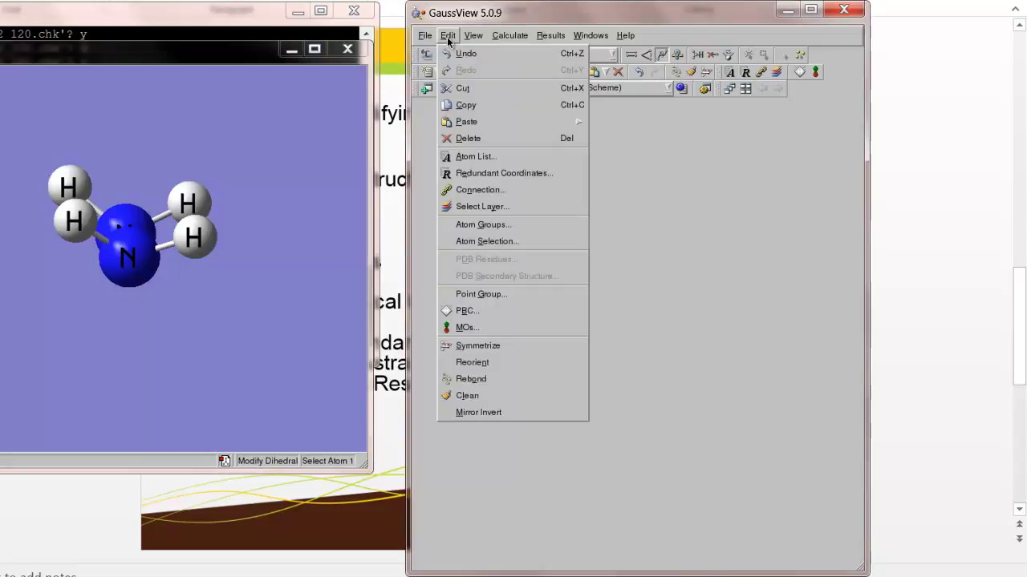
click(470, 175)
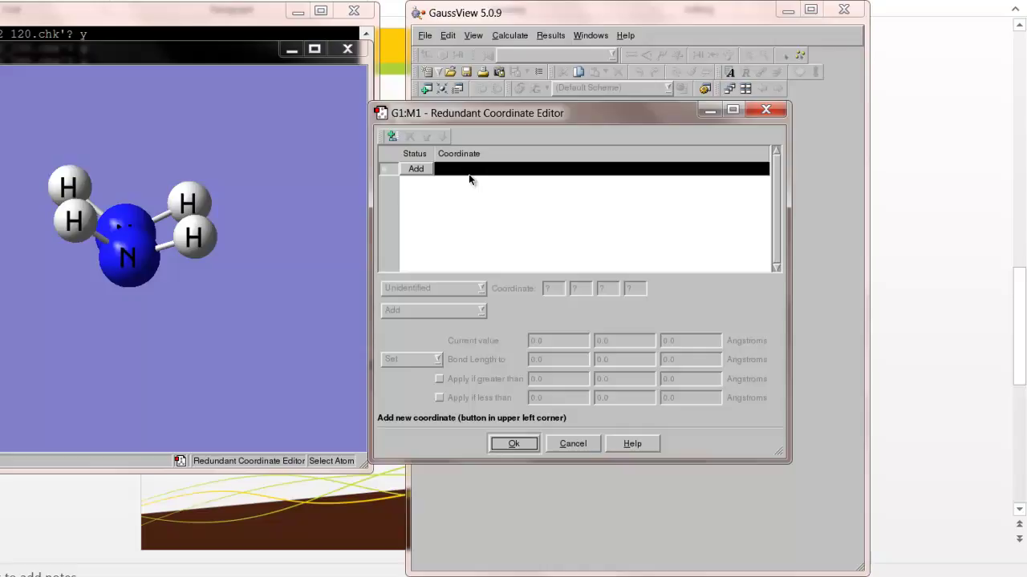
click(417, 170)
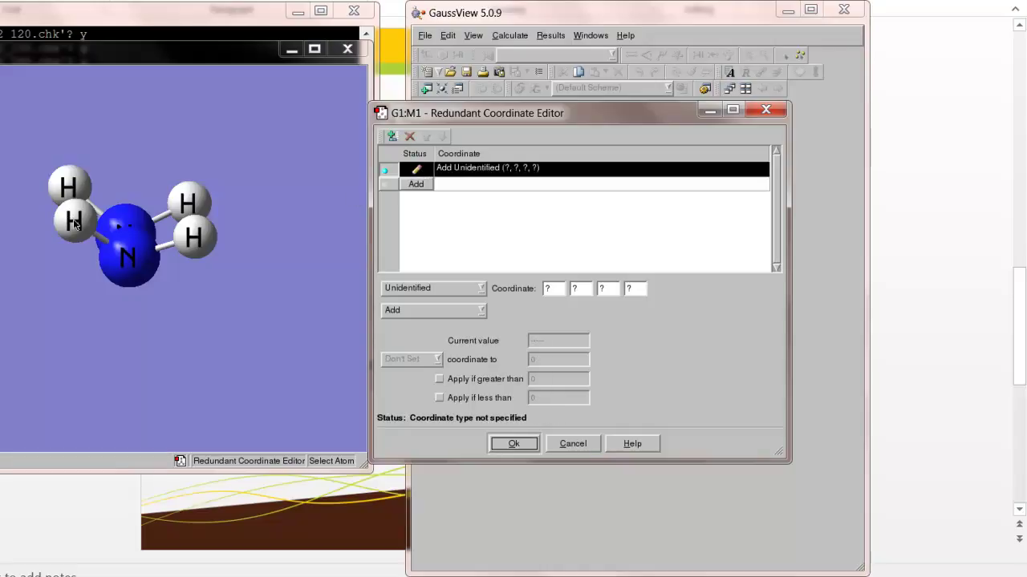
click(481, 291)
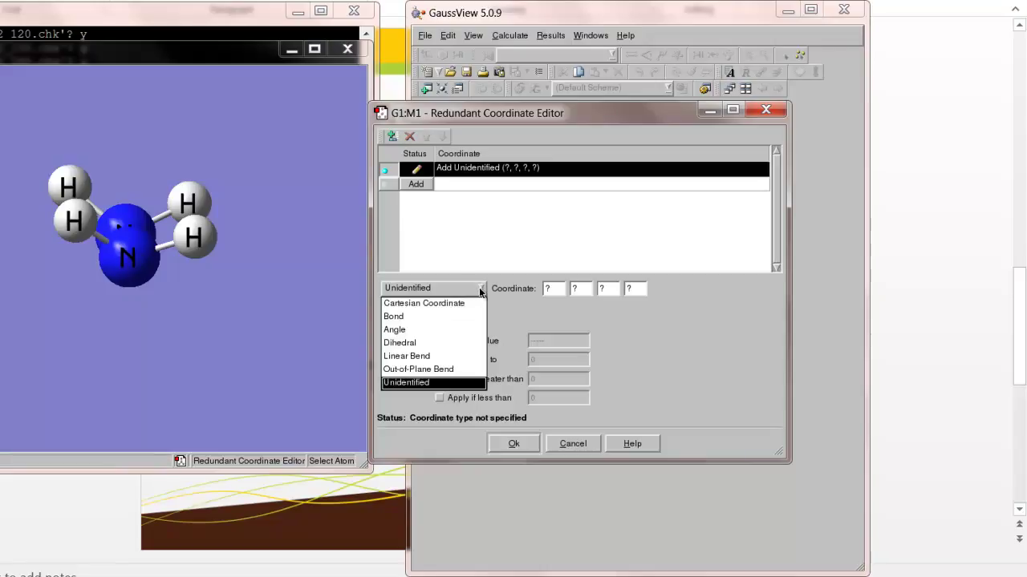
click(435, 344)
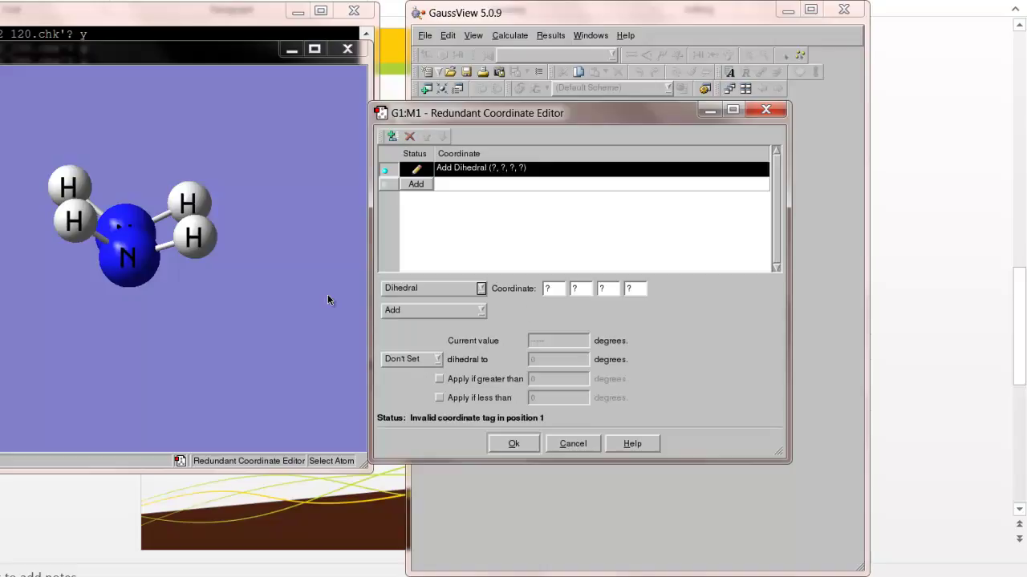
click(74, 219)
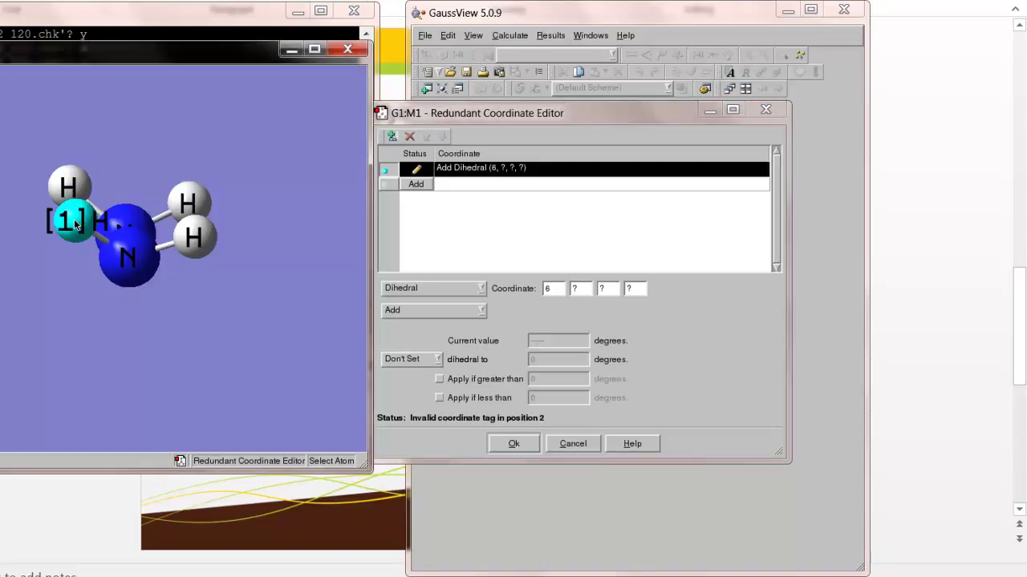
click(125, 259)
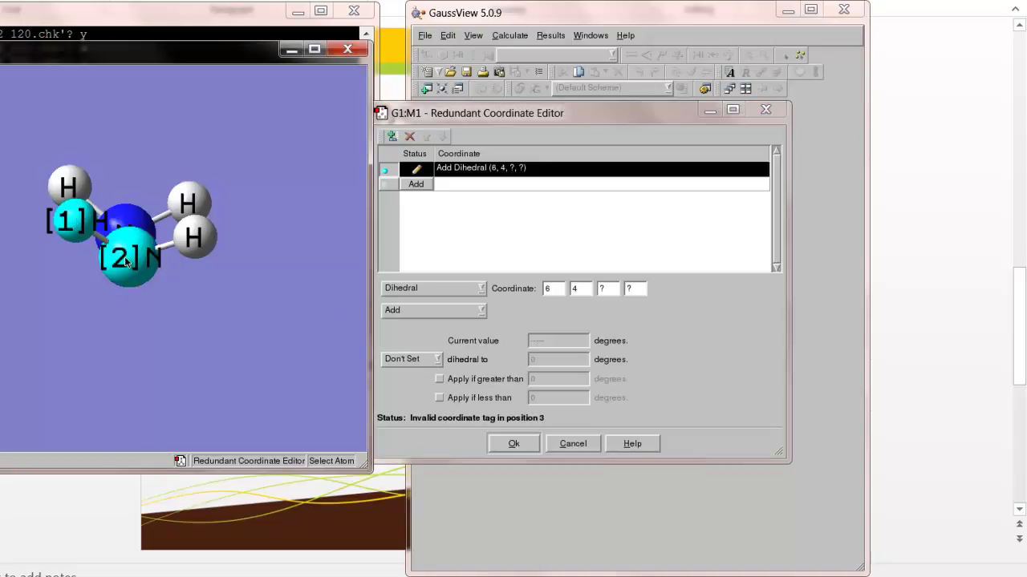
click(125, 228)
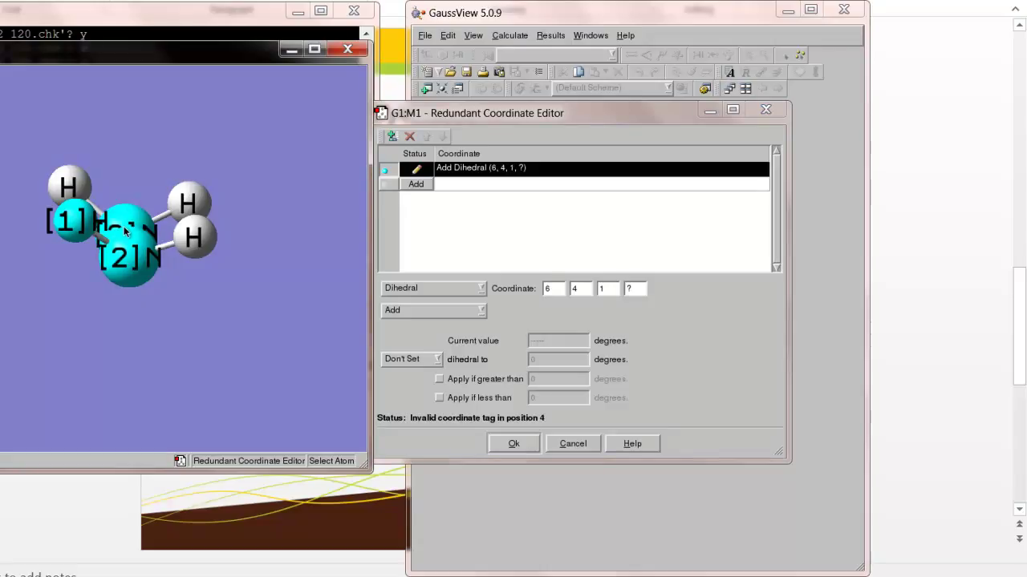
Complete the dihedral with atom 3, set it to Freeze Coordinate, and confirm with Ok
click(70, 189)
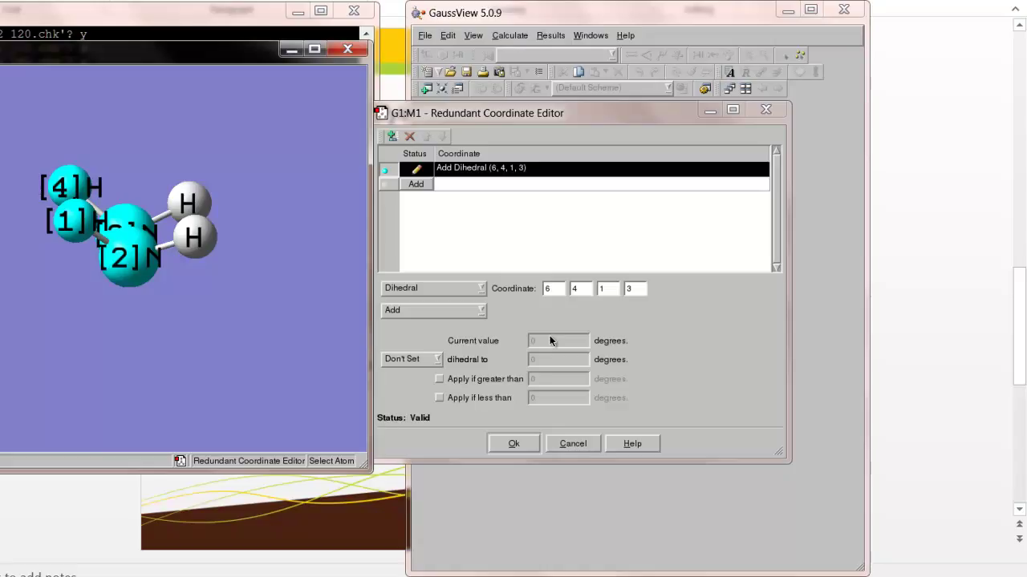
click(481, 312)
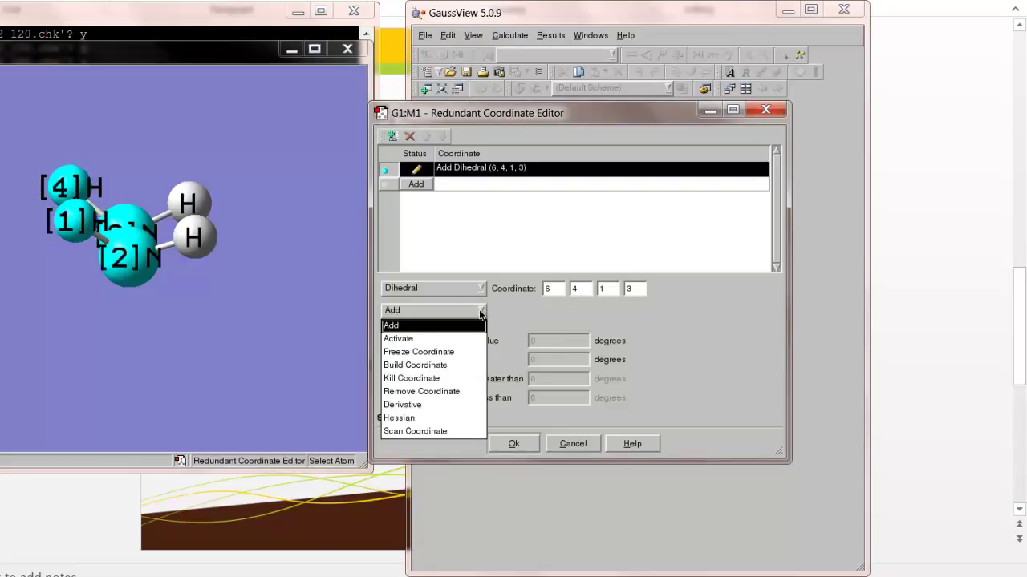
click(450, 353)
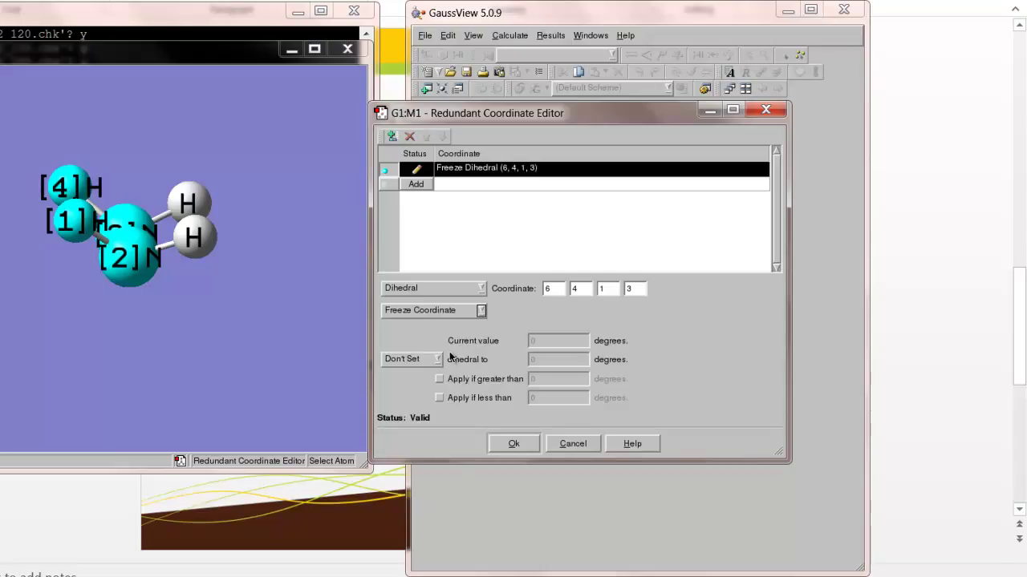
click(510, 446)
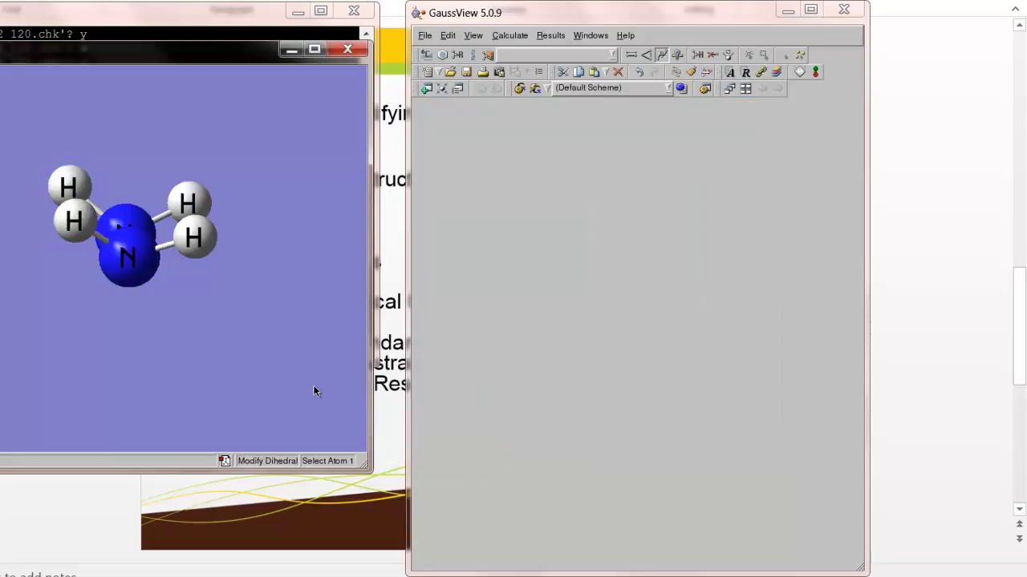
Set the Gaussian Calculation Setup job type to Optimization and check the HF/3-21G method
click(515, 35)
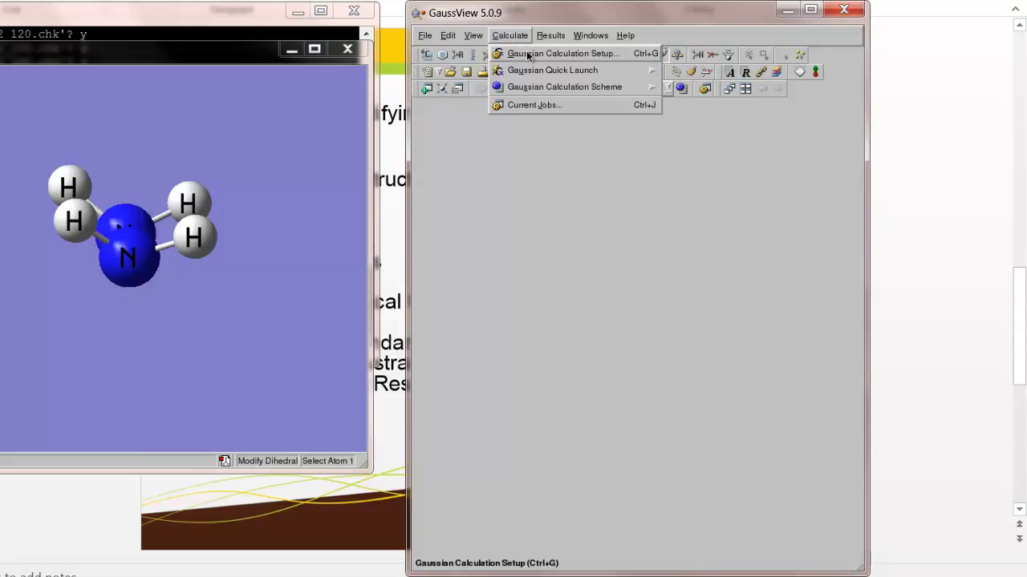
click(526, 53)
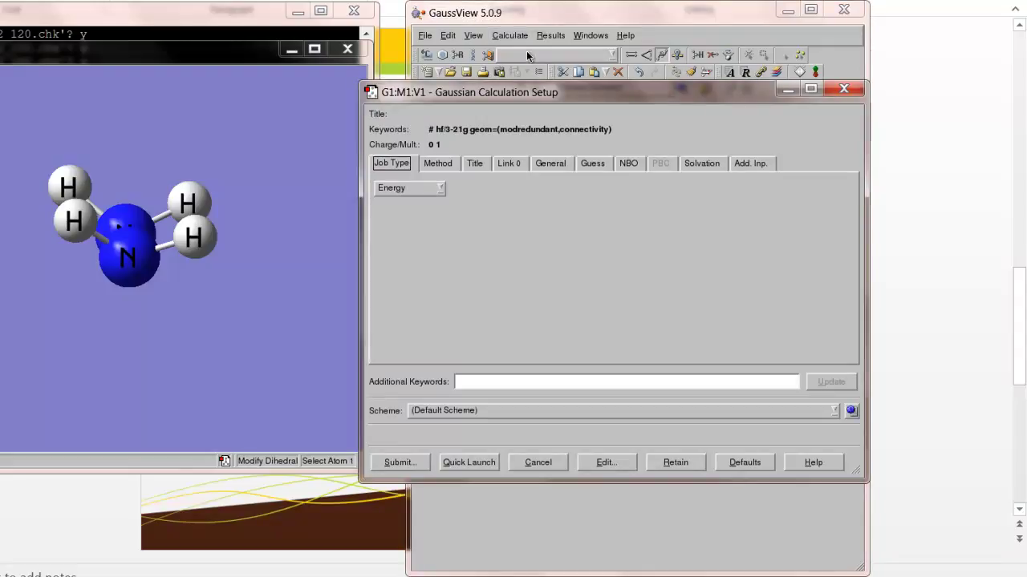
click(438, 189)
click(413, 217)
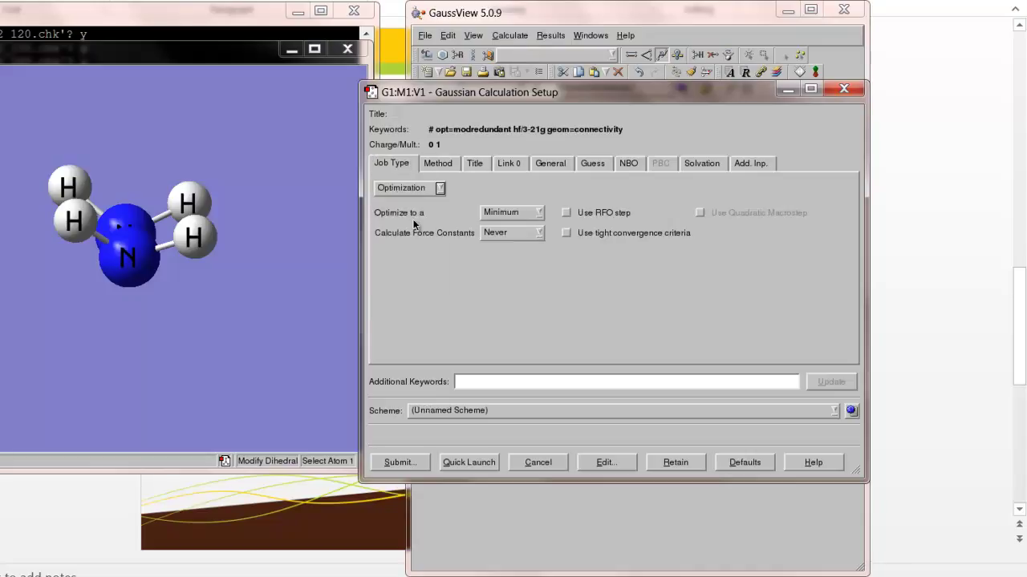
click(449, 163)
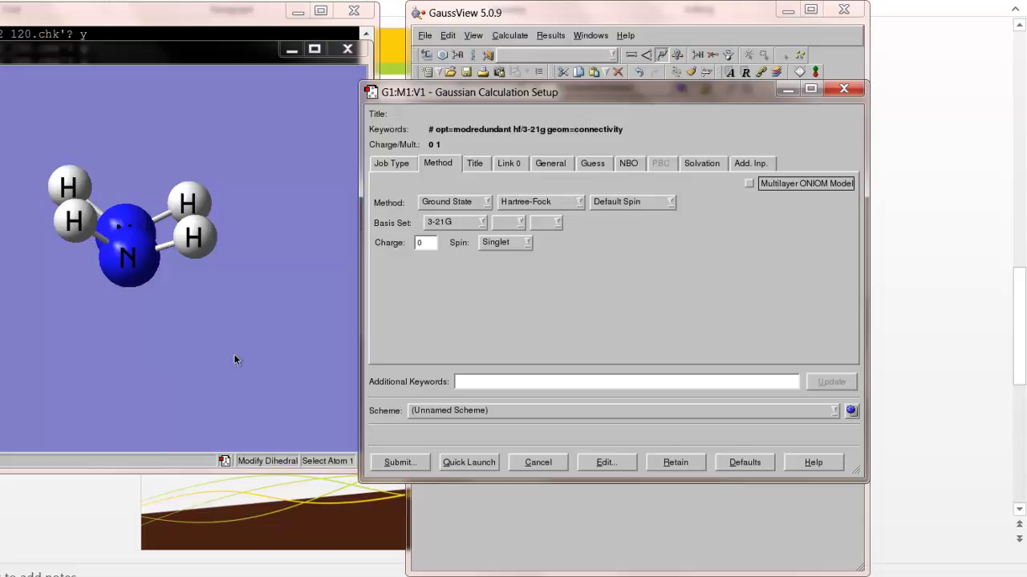
Enter 'n2h4 HF/3-21G dihedral=0' as the job title, then return to General settings
click(475, 165)
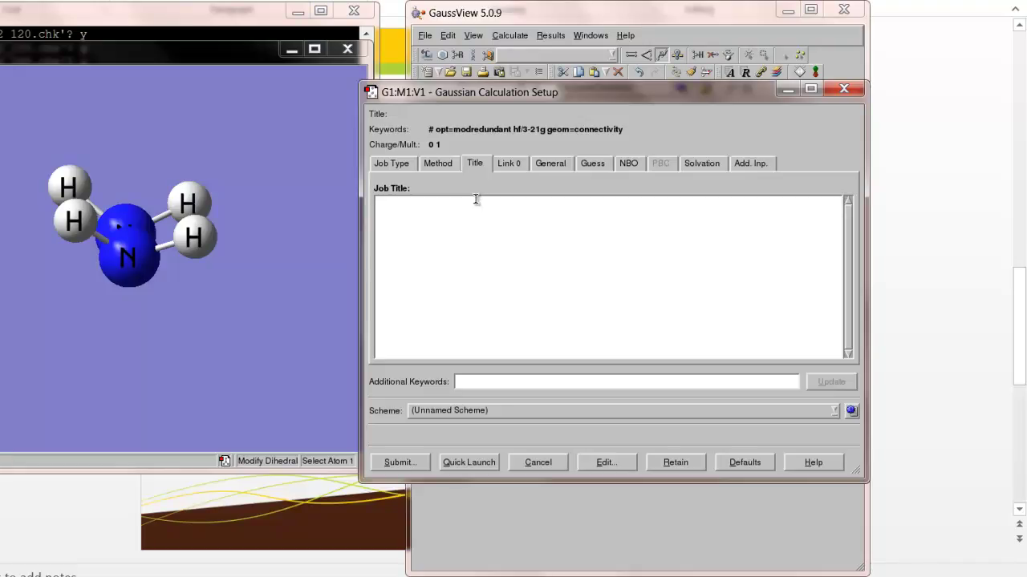
text(n2h4 HF/3-21G)
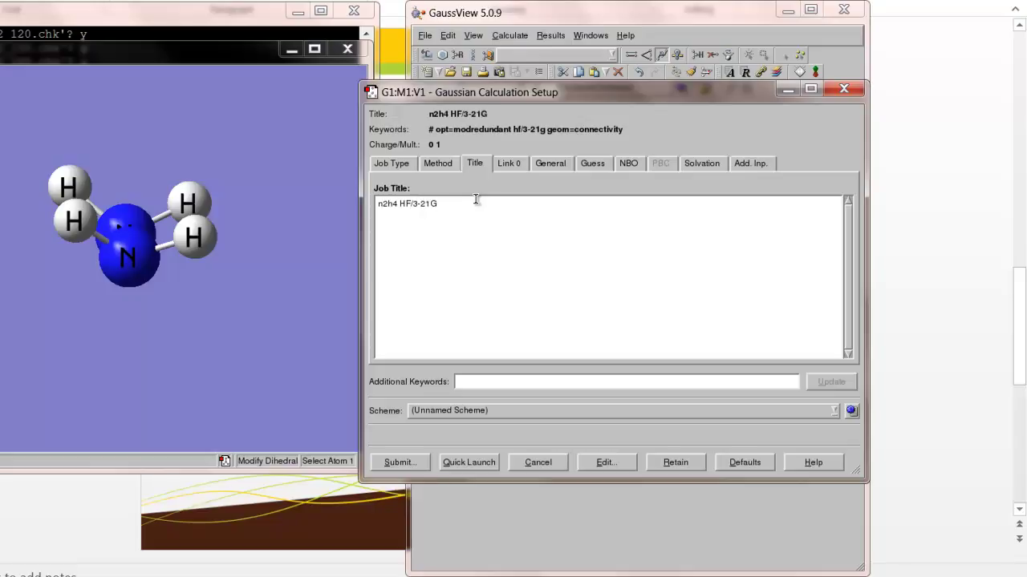
text( dihedral=0)
click(546, 166)
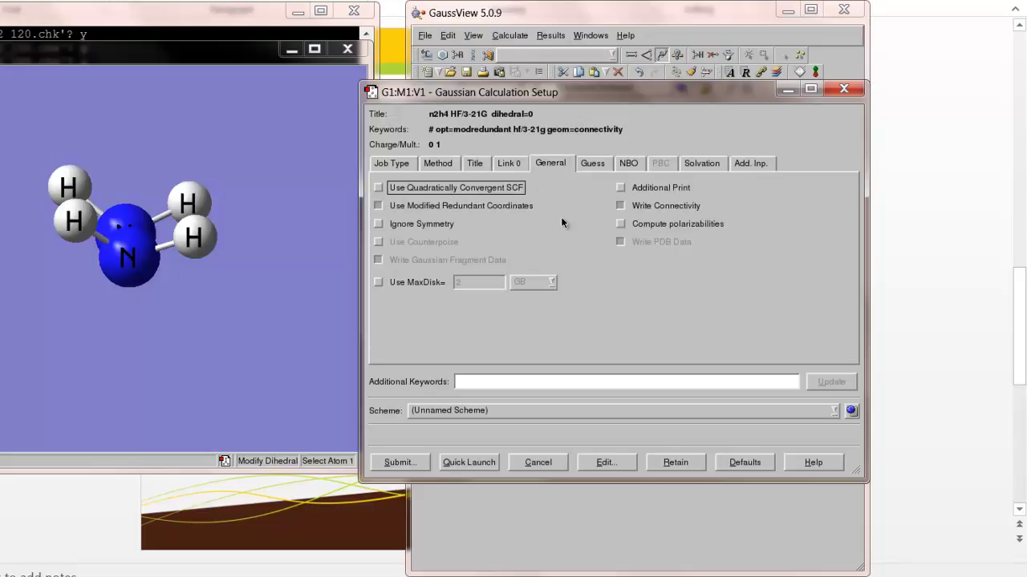
Submit the job, saving its input as n2h4_0.com in the chem_221 folder
click(405, 464)
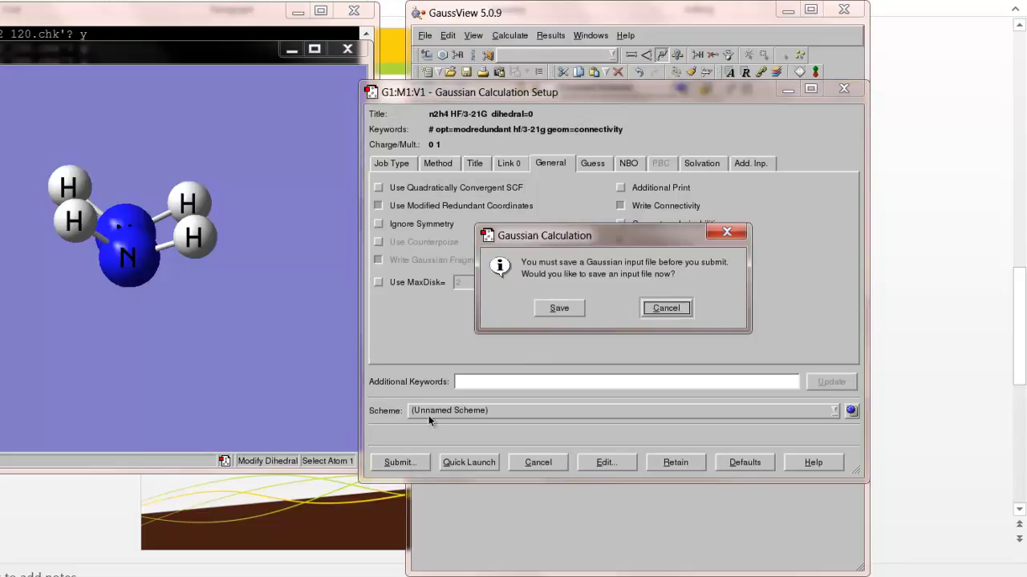
click(554, 309)
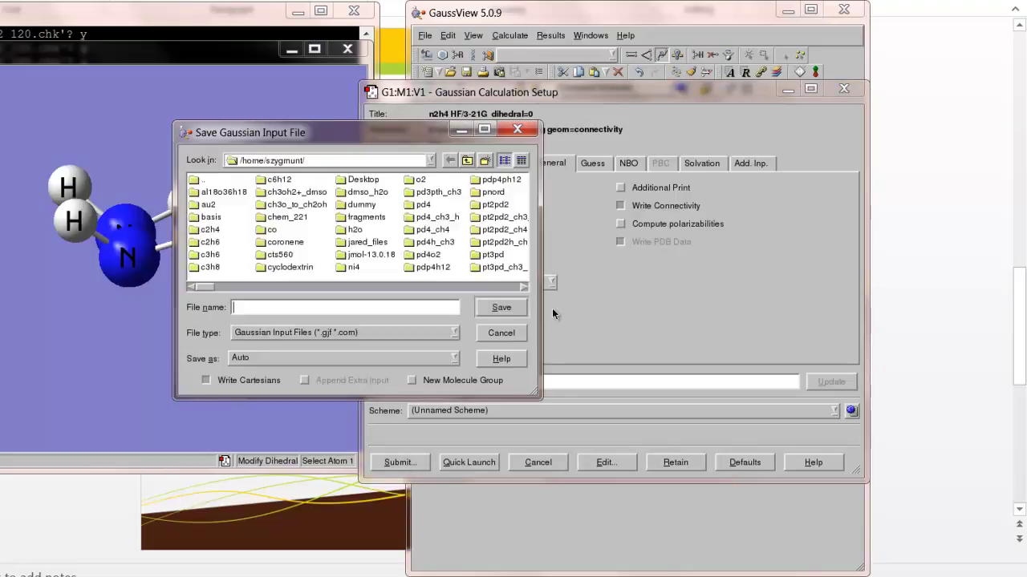
double_click(285, 219)
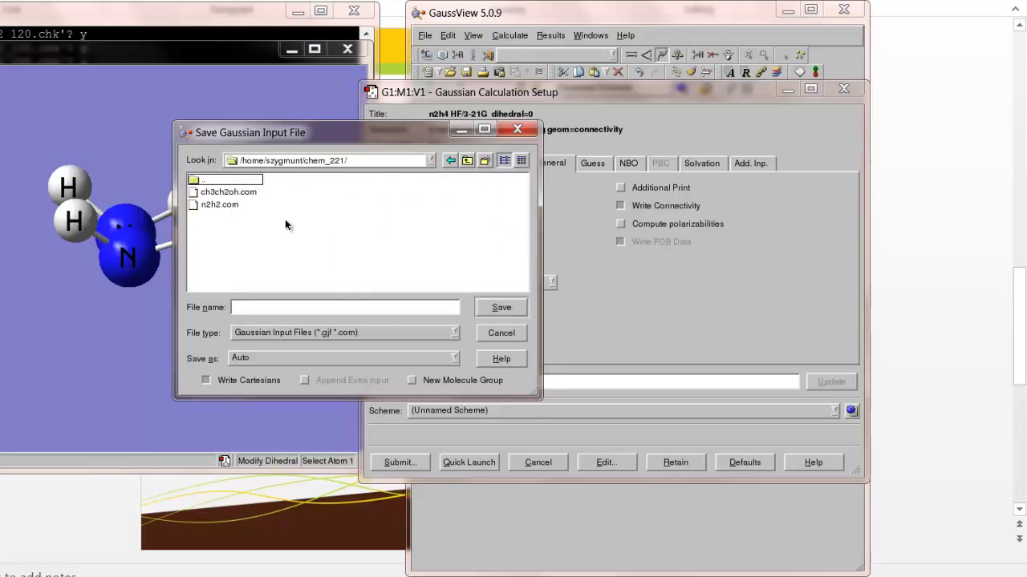
click(268, 308)
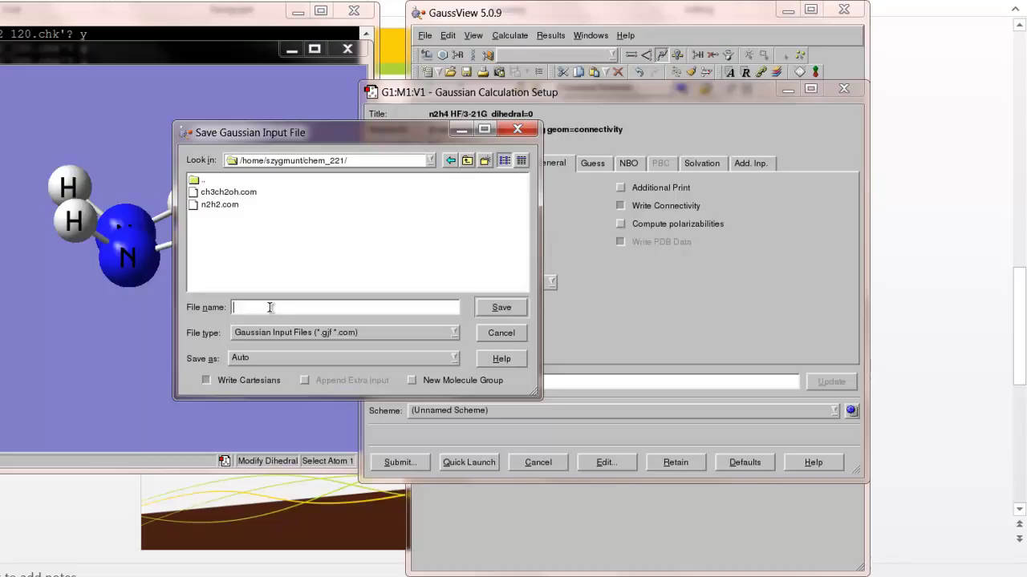
text(n2h4_0)
click(499, 309)
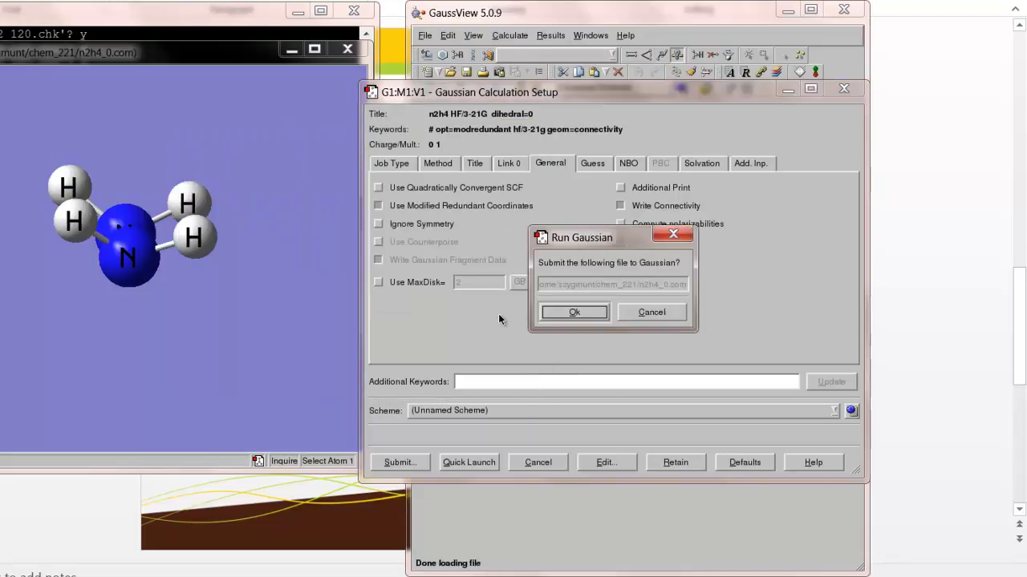
Confirm running n2h4_0.com in Gaussian and wait for the job to complete
click(577, 314)
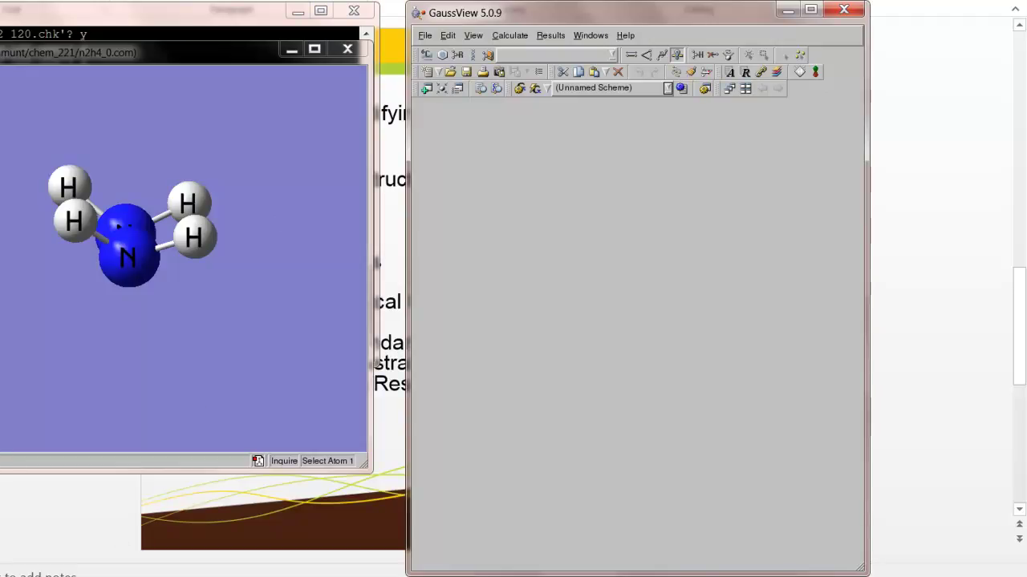
mouse_move(156, 573)
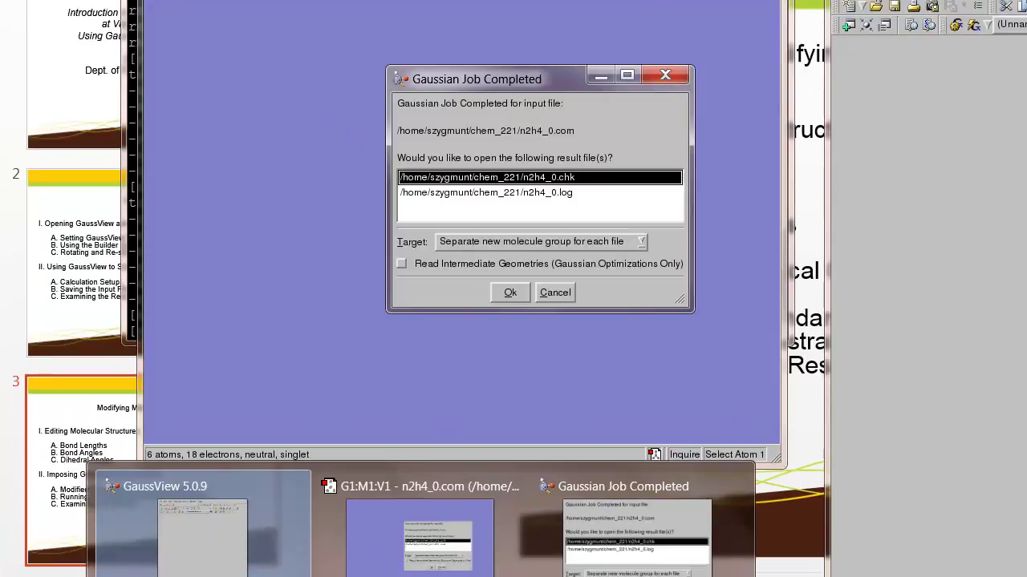
Open n2h4_0.log with its intermediate optimization geometries included
click(507, 196)
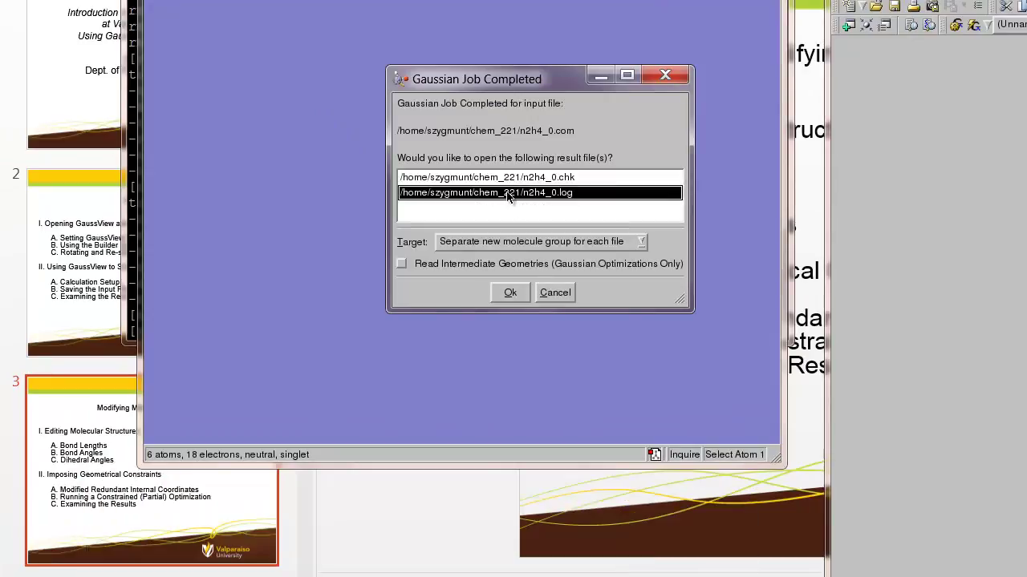
click(402, 264)
click(508, 292)
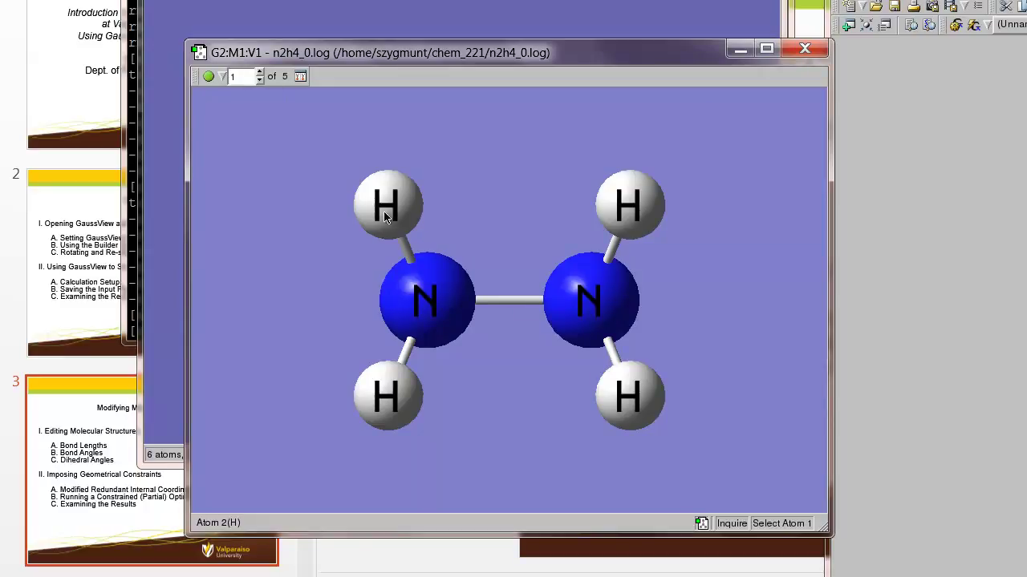
Advance from geometry 1 to the final geometry 5 of 5, rotating to show both hydrogen pairs
drag(449, 270, 545, 191)
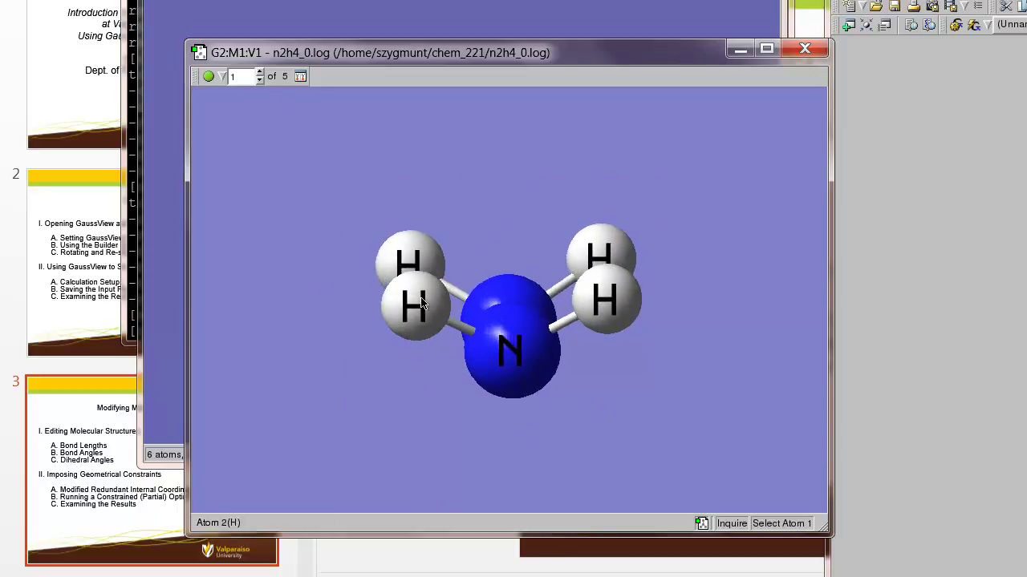
click(259, 73)
click(259, 73)
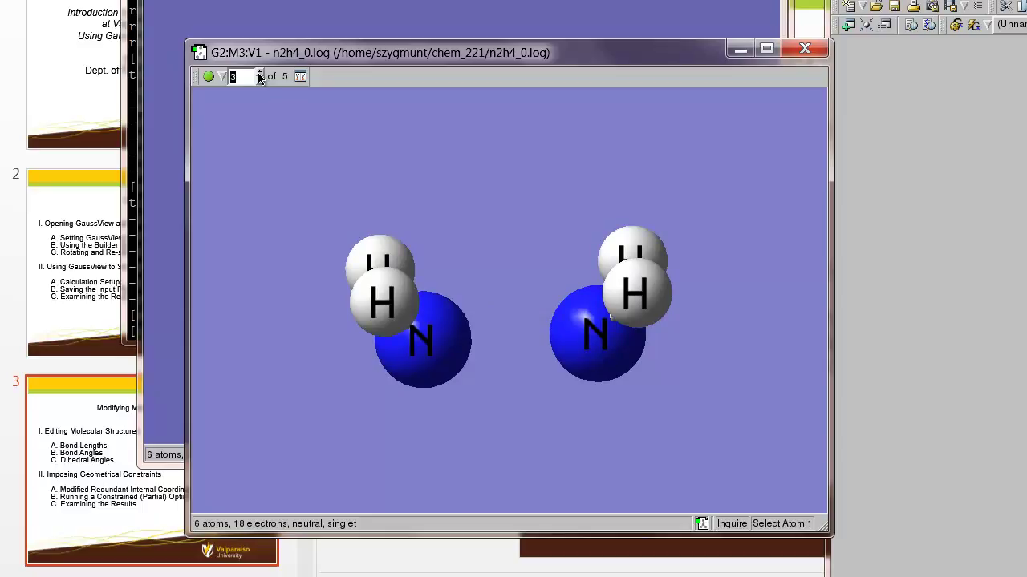
click(260, 73)
click(259, 73)
drag(395, 220, 301, 207)
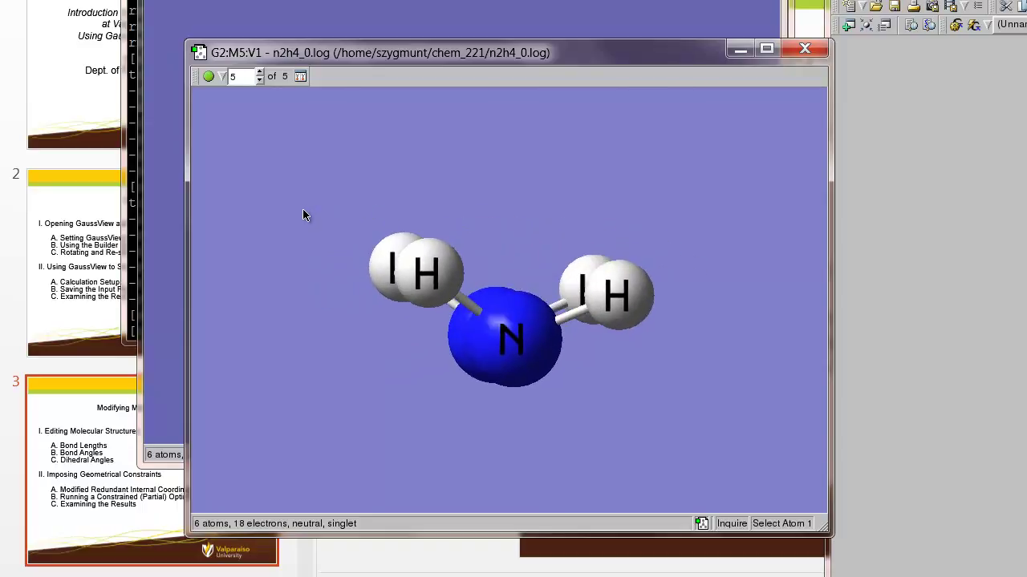
drag(444, 172, 427, 184)
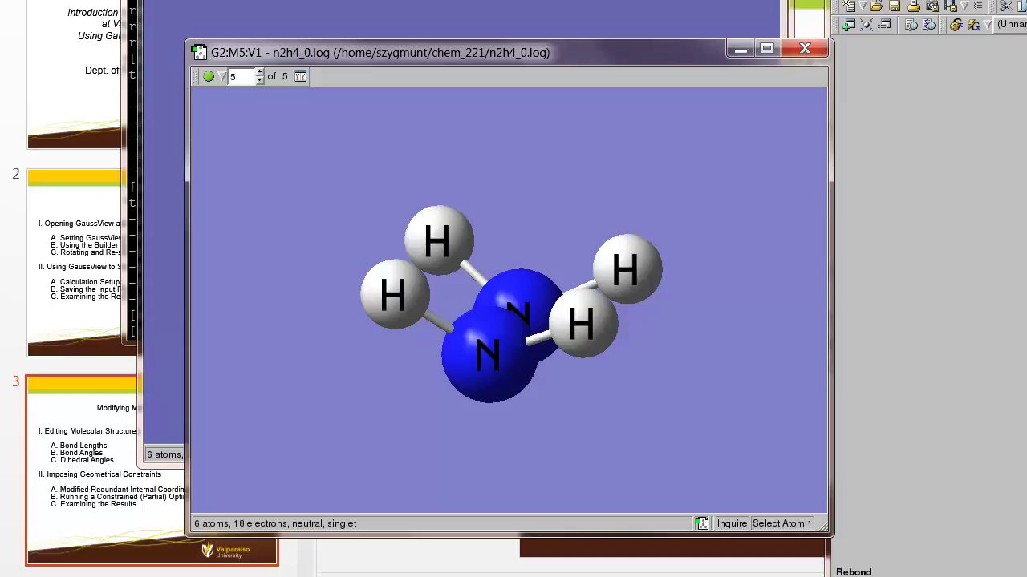
click(392, 310)
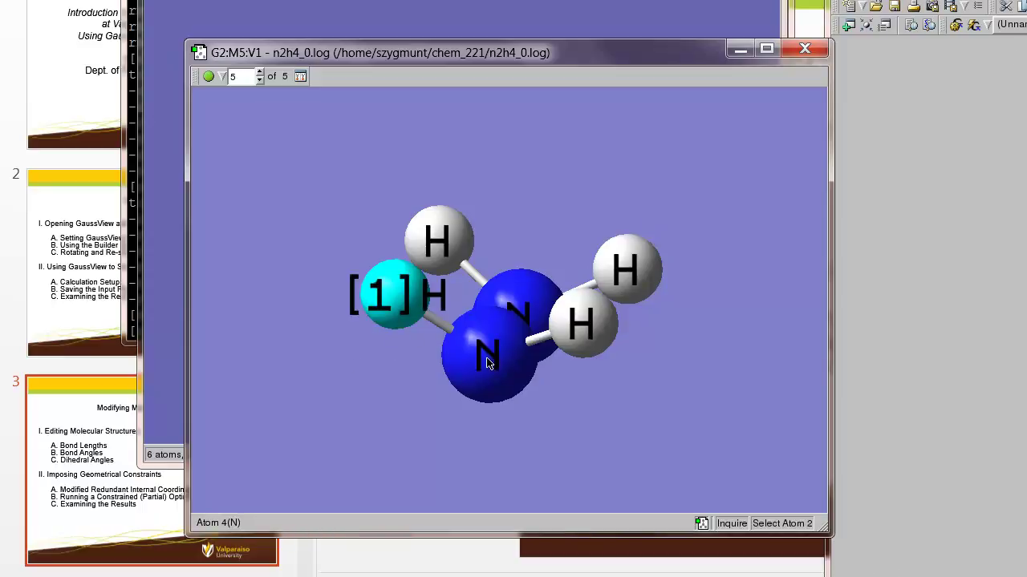
click(487, 362)
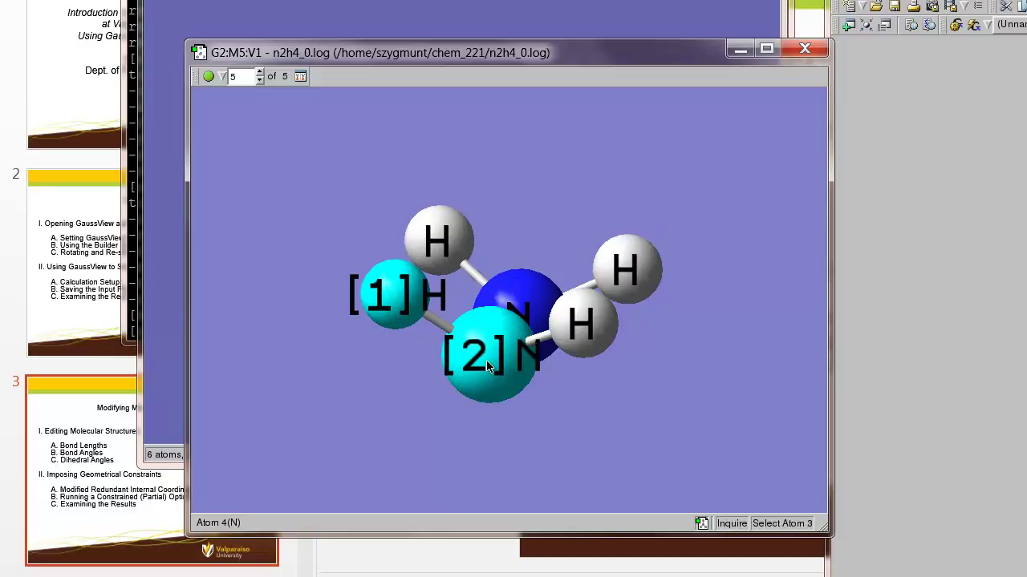
click(536, 303)
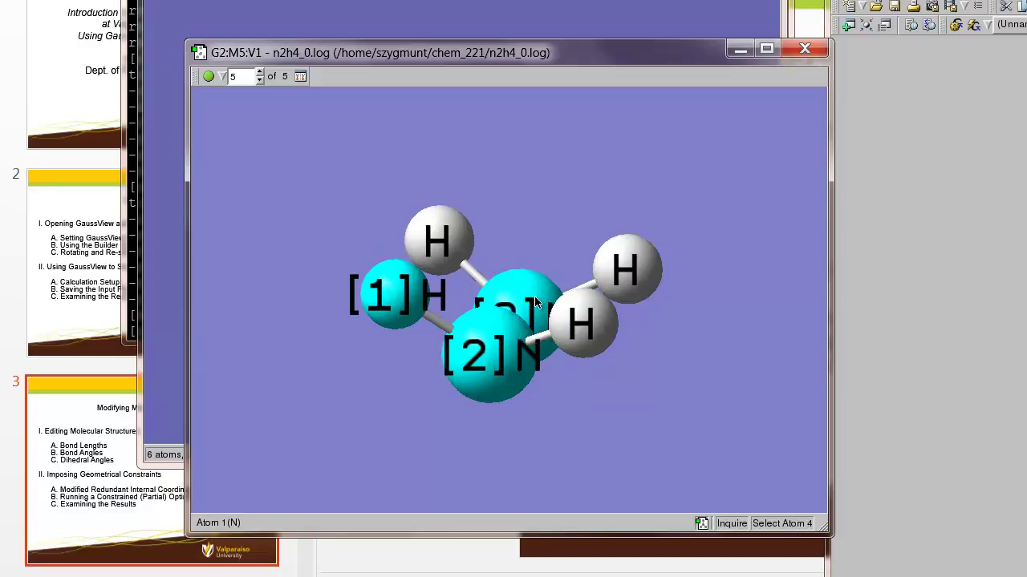
click(438, 243)
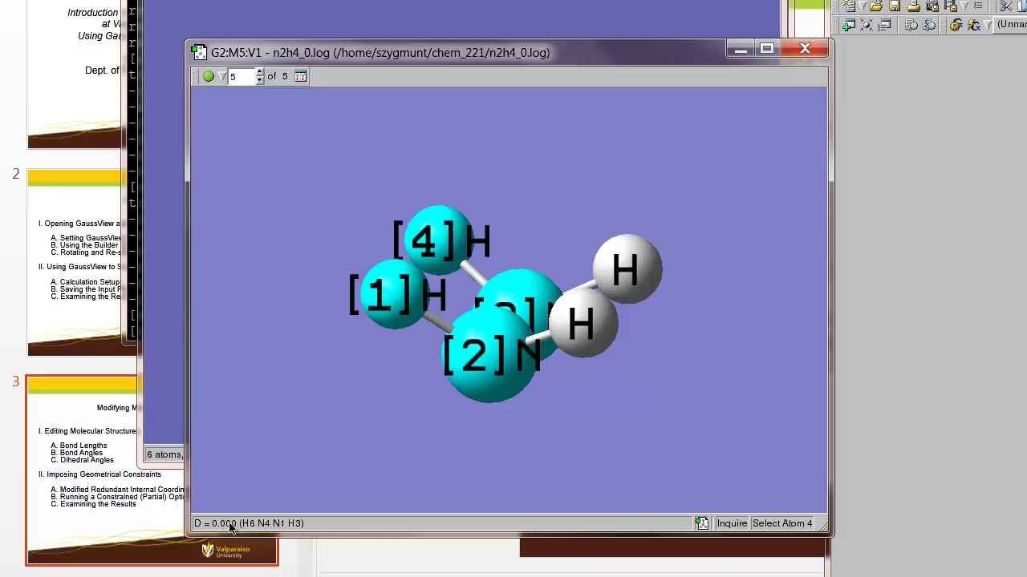
click(339, 395)
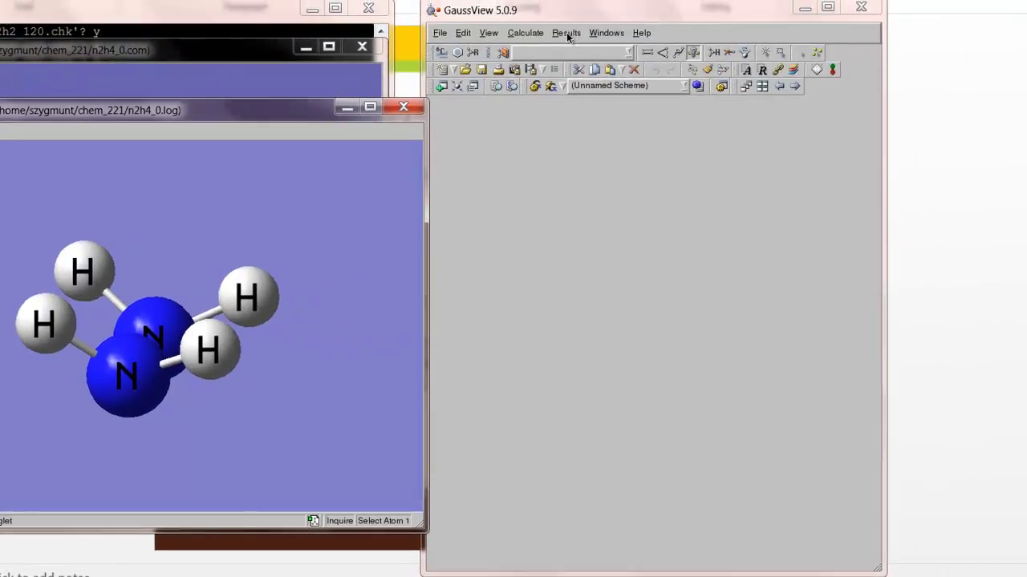
click(550, 35)
click(565, 55)
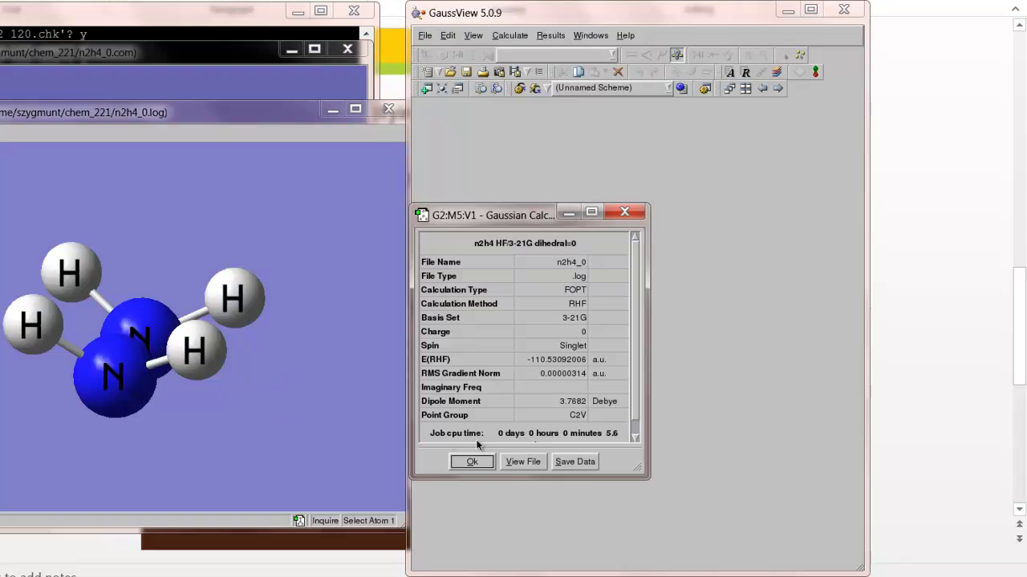
click(615, 217)
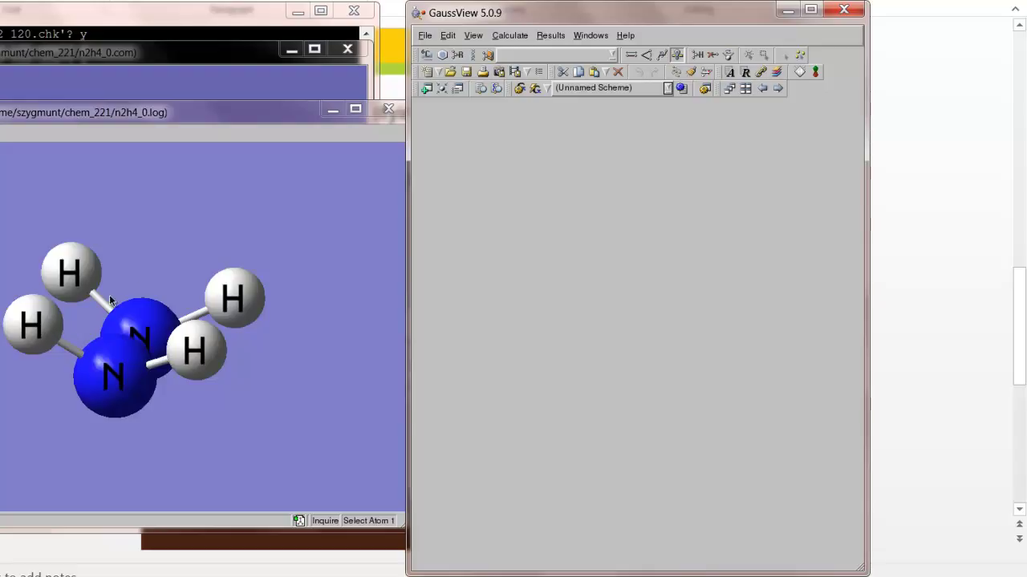
Pick the H1–N2–N3–H4 atoms and apply a 30° dihedral, viewing down the N–N bond
click(661, 55)
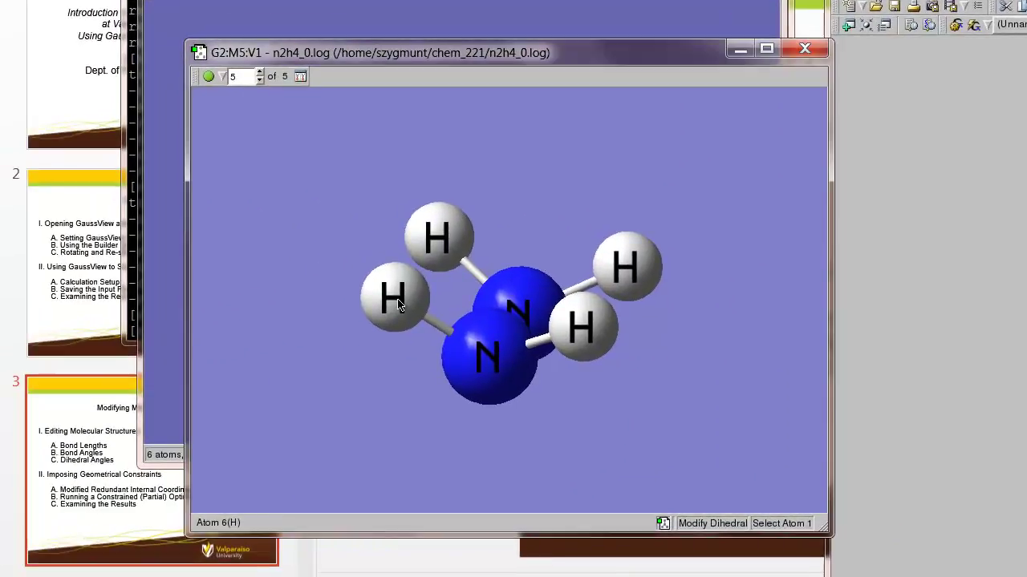
click(71, 321)
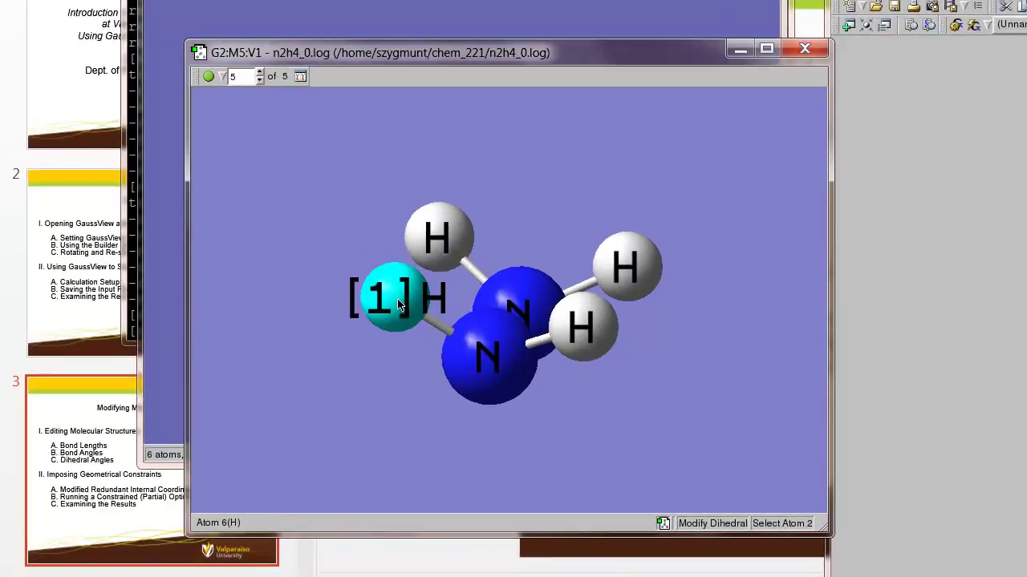
click(471, 351)
click(506, 301)
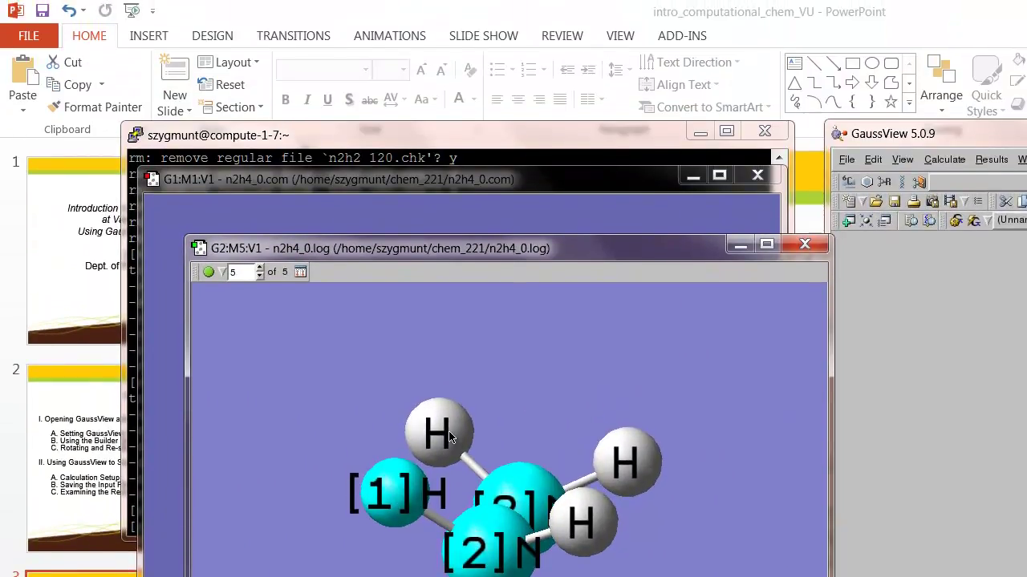
click(450, 256)
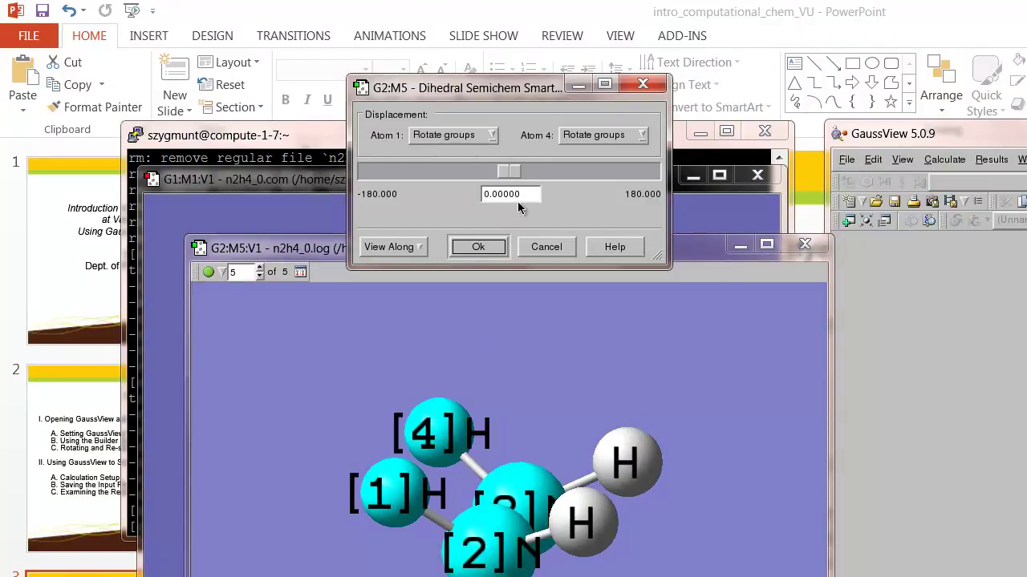
click(488, 194)
text(3)
key(Return)
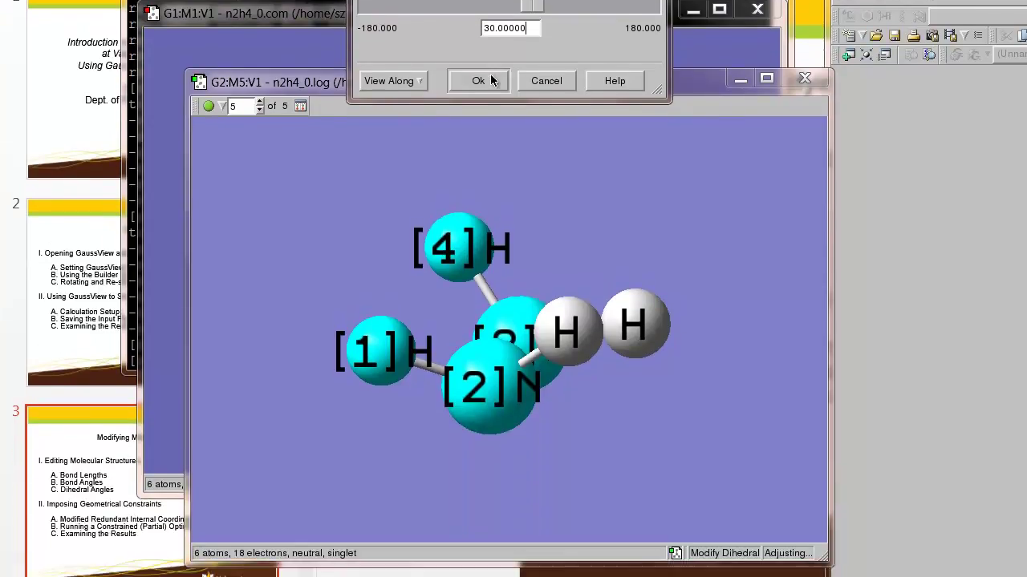
click(491, 243)
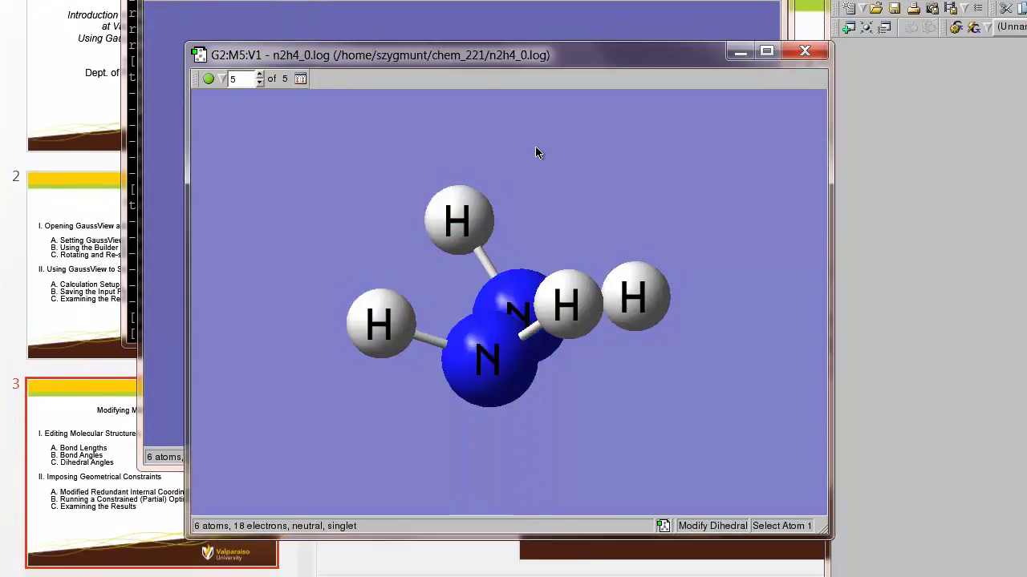
drag(536, 161, 526, 210)
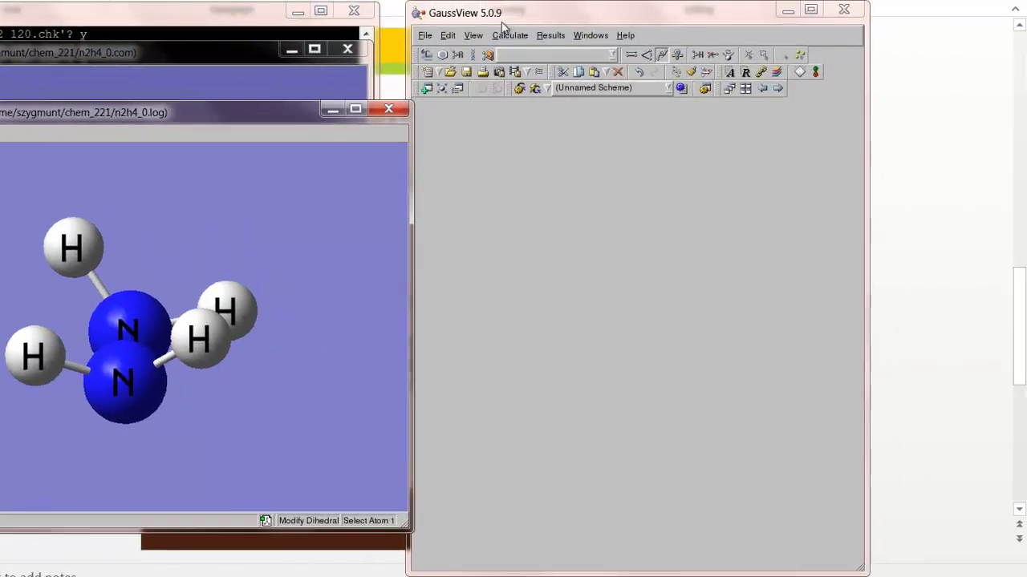
Check the Gaussian setup is still an optimization to a minimum, leaving it unchanged
click(517, 36)
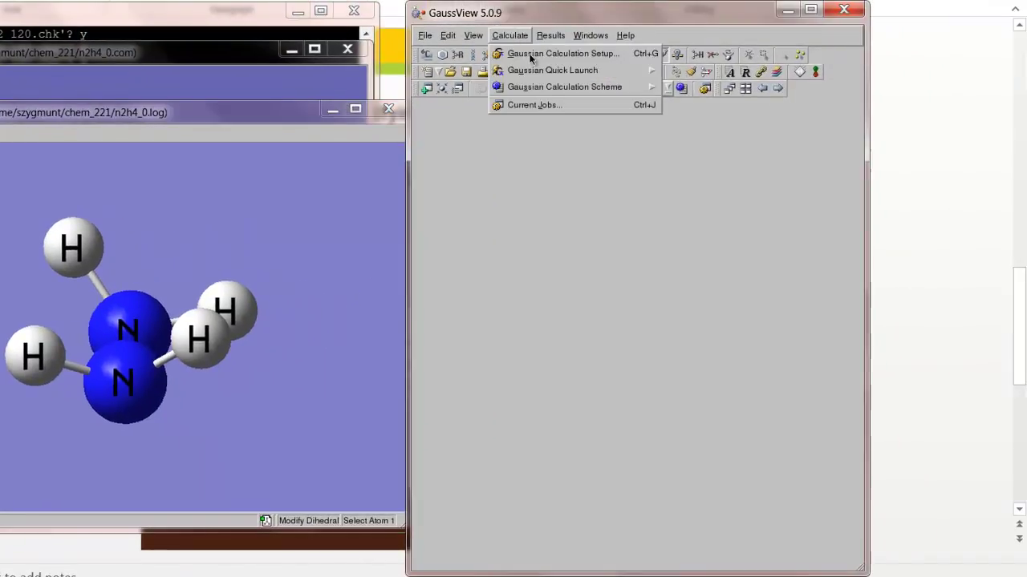
click(530, 53)
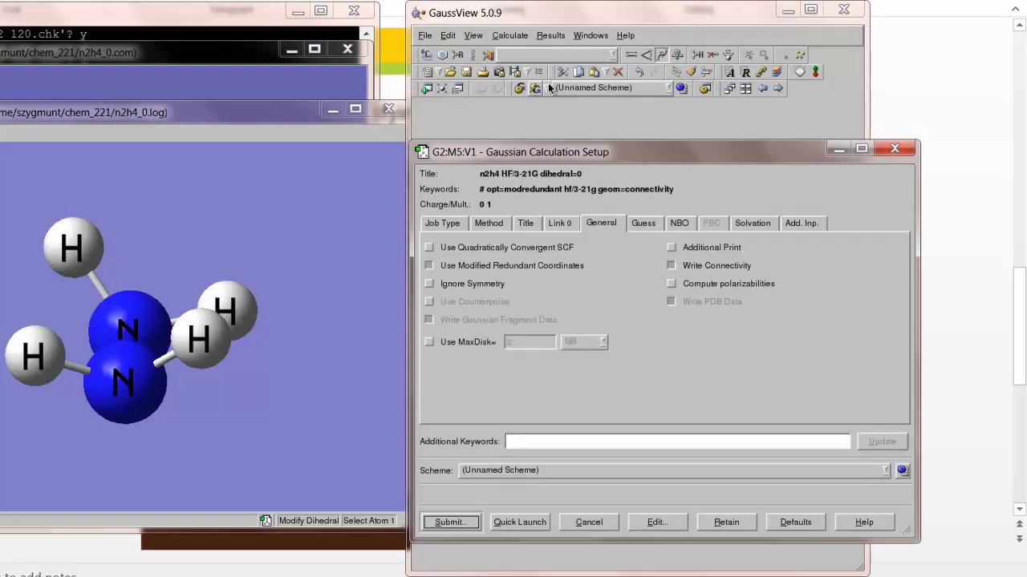
click(442, 224)
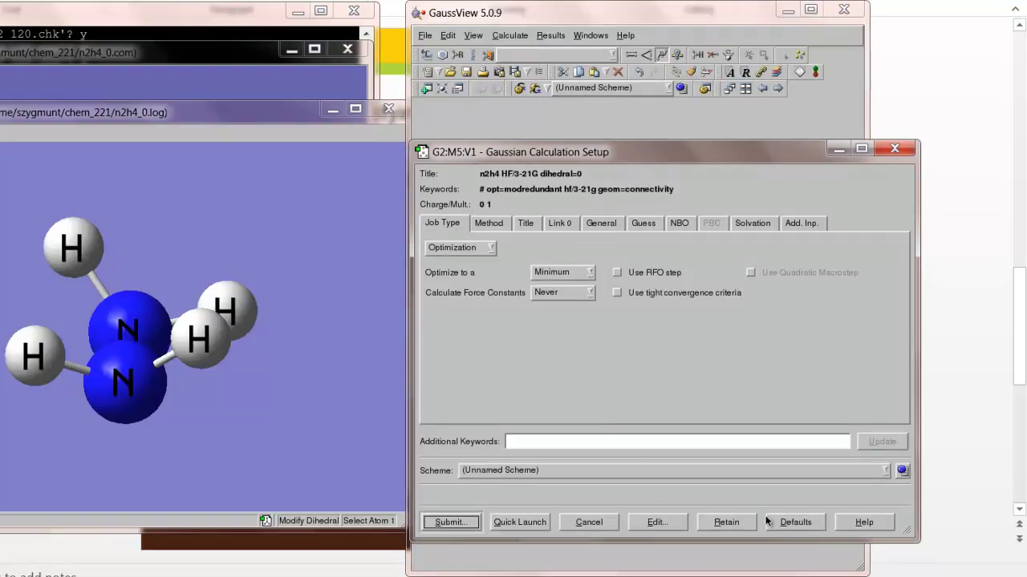
click(600, 523)
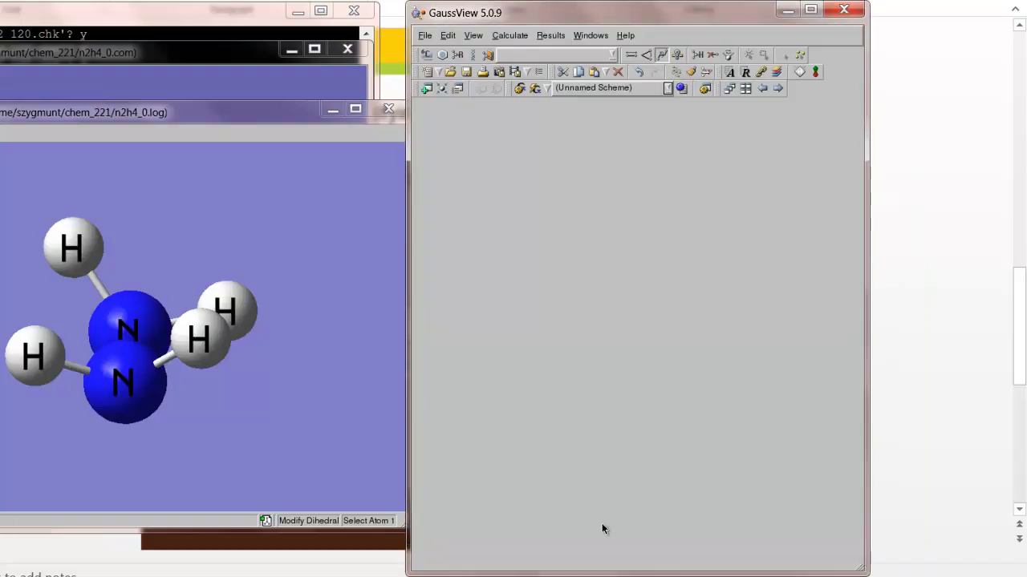
Confirm the Freeze Dihedral (3,1,4,6) constraint in Redundant Coordinates
click(448, 36)
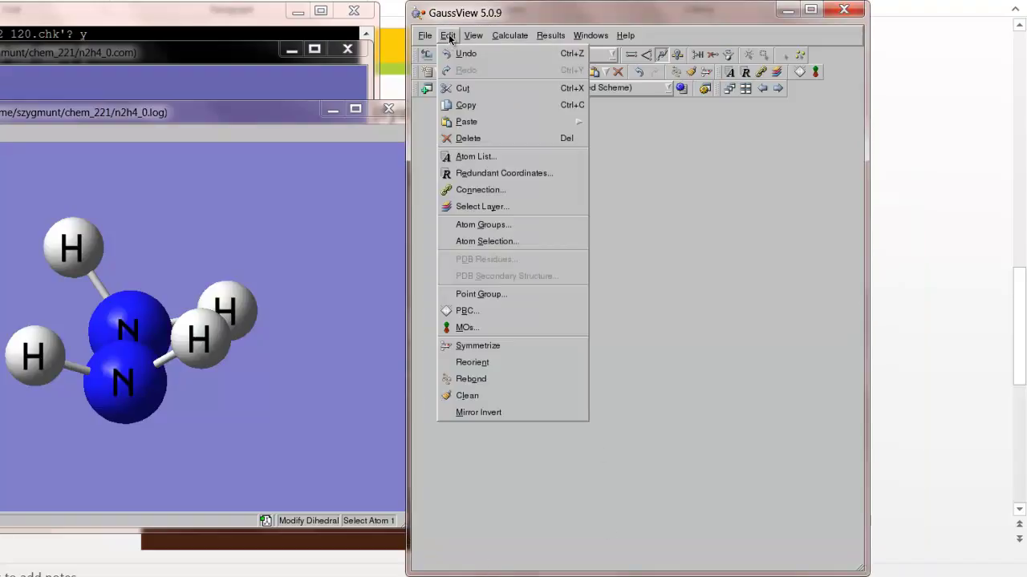
click(494, 174)
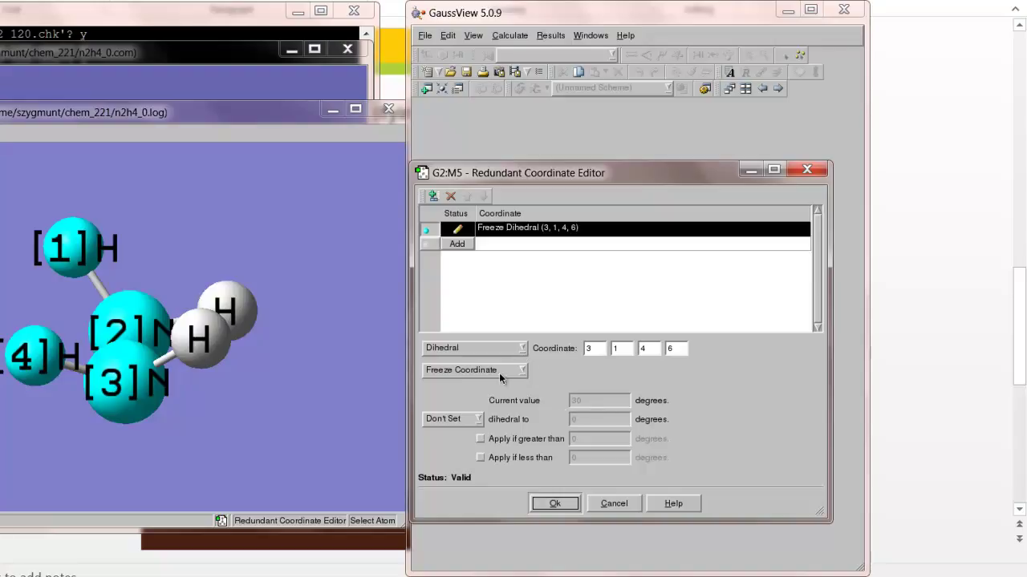
click(547, 505)
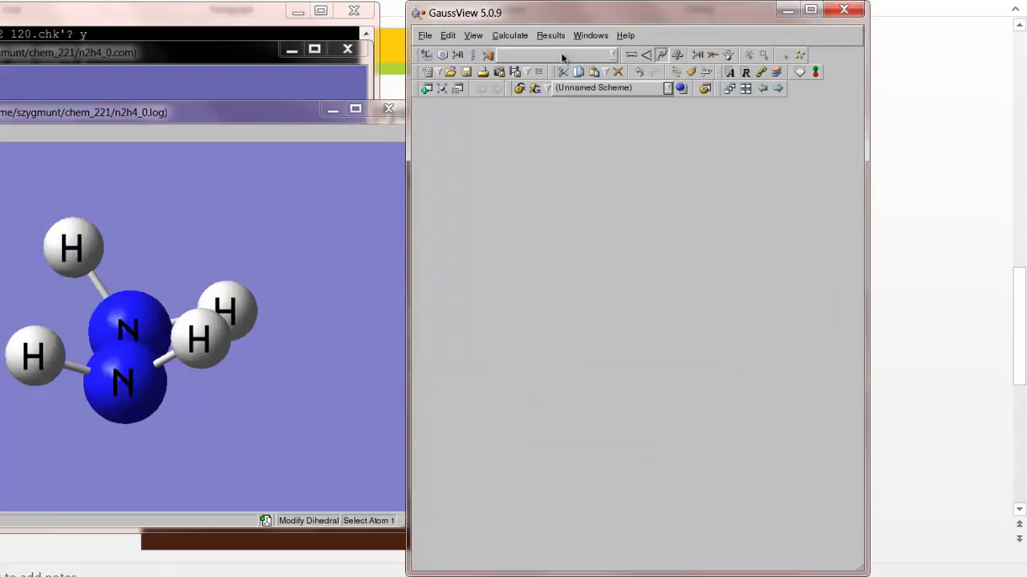
Submit the 30° job to Gaussian, saving its input as n2h4_30.com
click(520, 38)
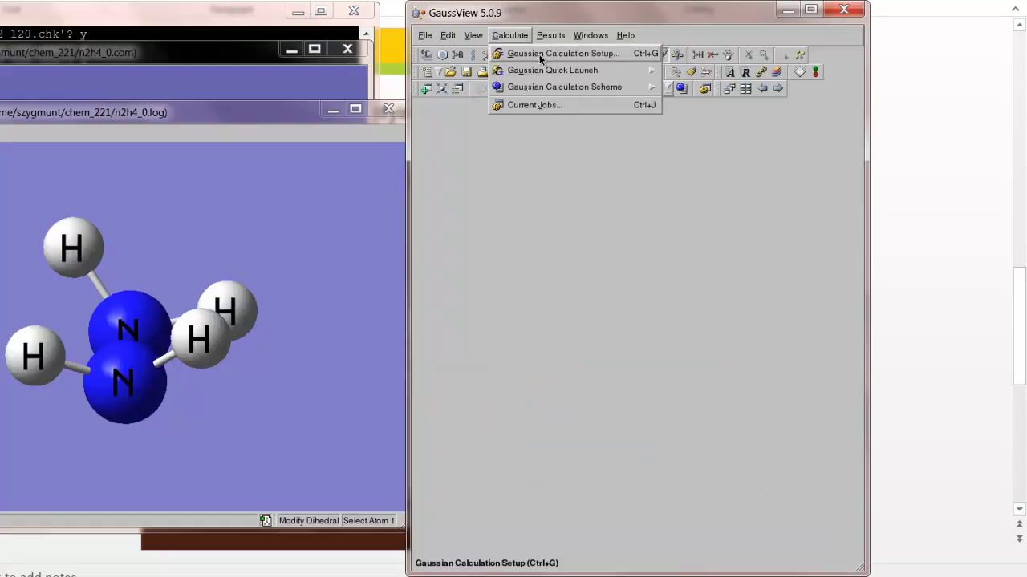
click(542, 54)
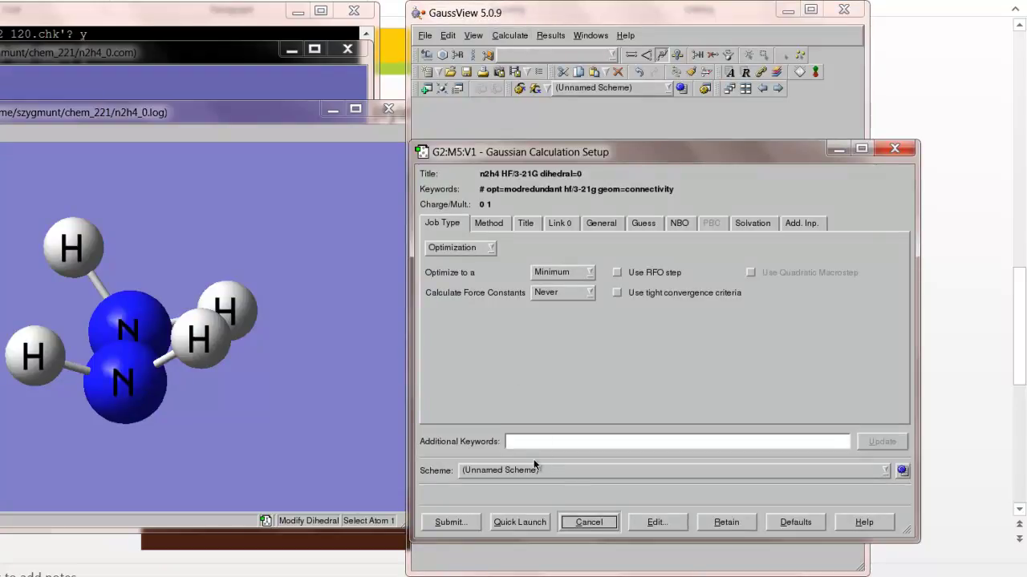
click(461, 521)
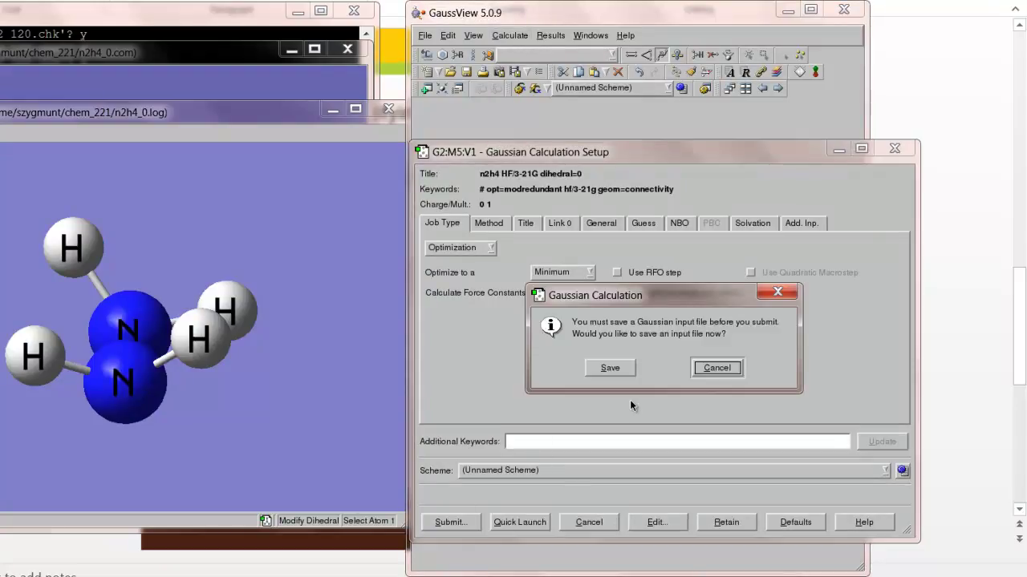
click(612, 369)
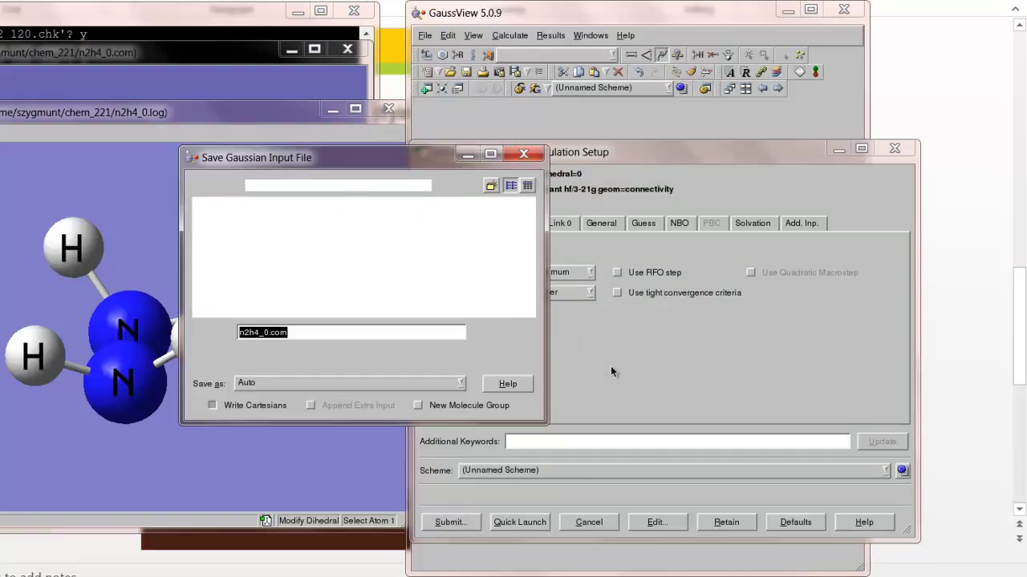
click(266, 335)
text(6)
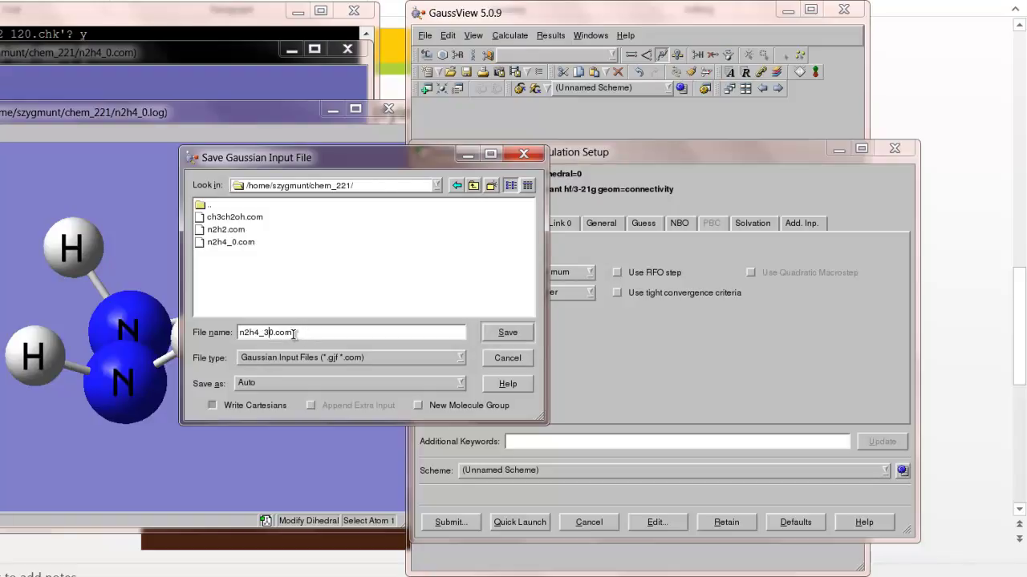
click(504, 334)
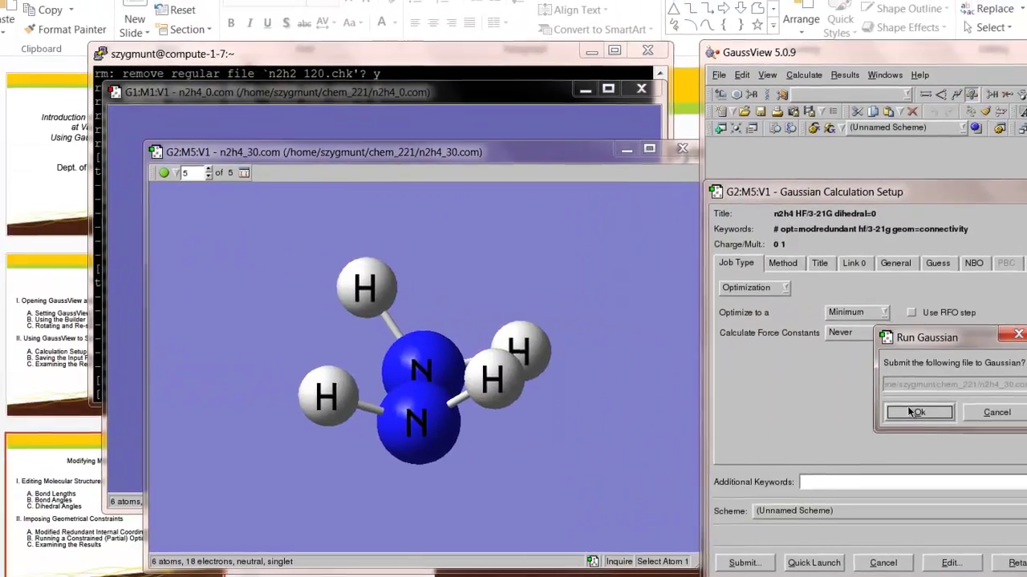
click(915, 413)
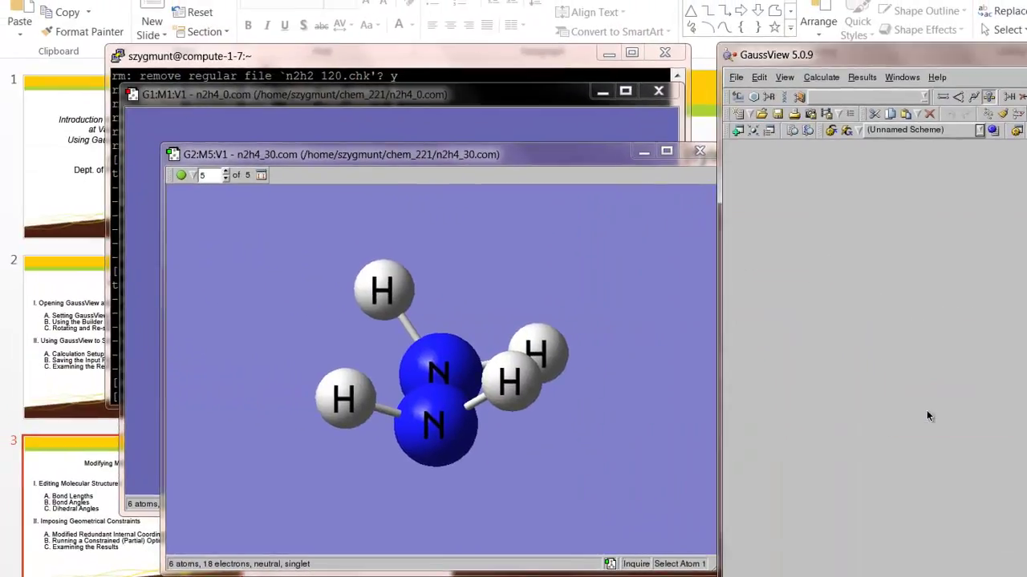
Check the terminal, then return to n2h4_30.com while the Gaussian job finishes
click(447, 75)
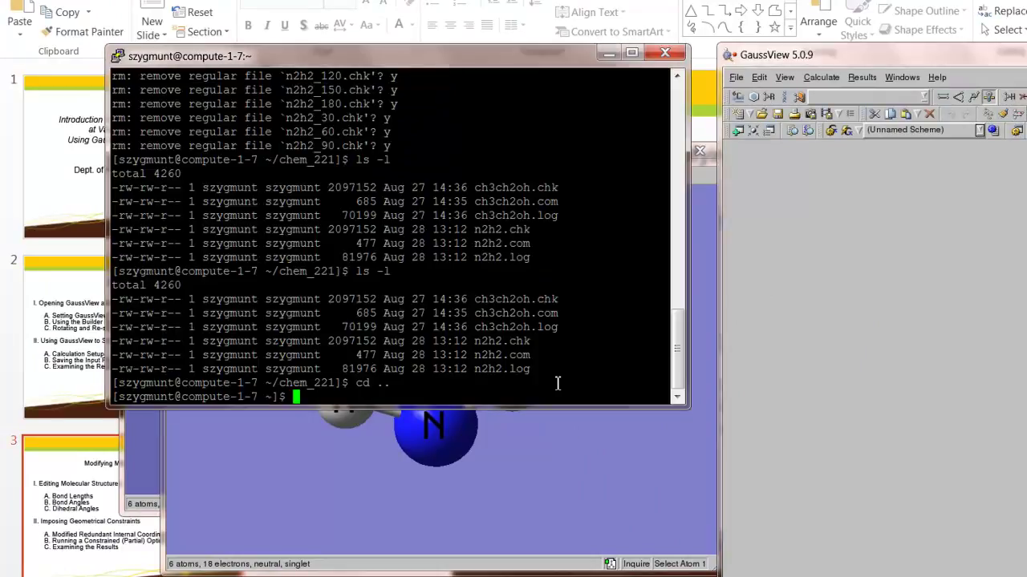
click(466, 523)
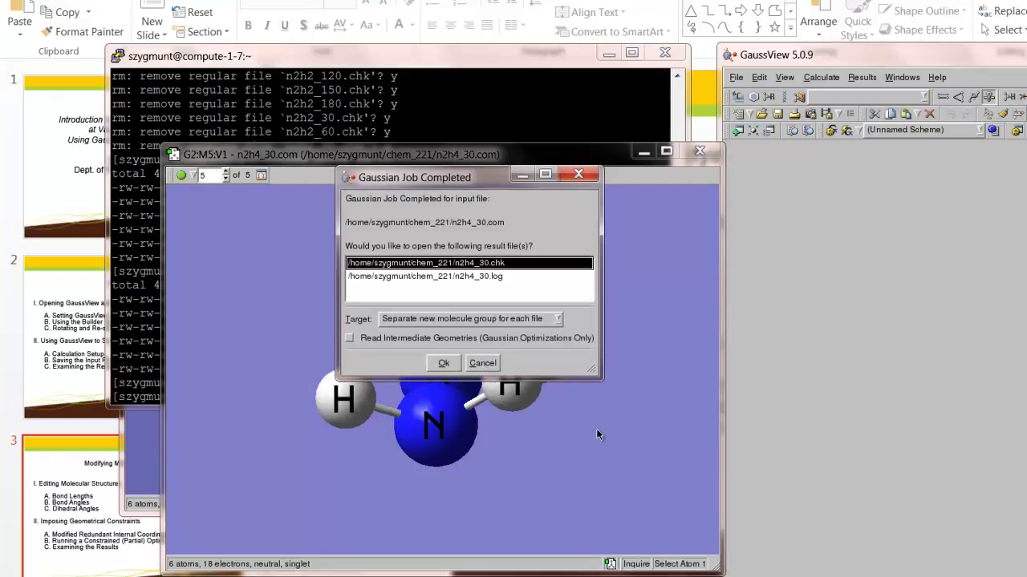
Open n2h4_30.log with its 22 optimization geometries in a new window
click(498, 277)
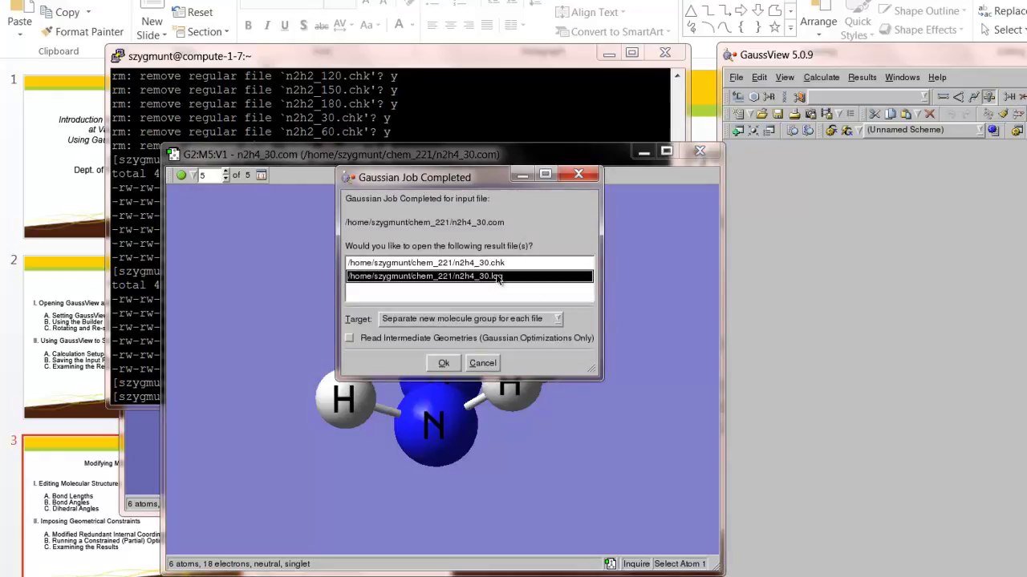
click(444, 362)
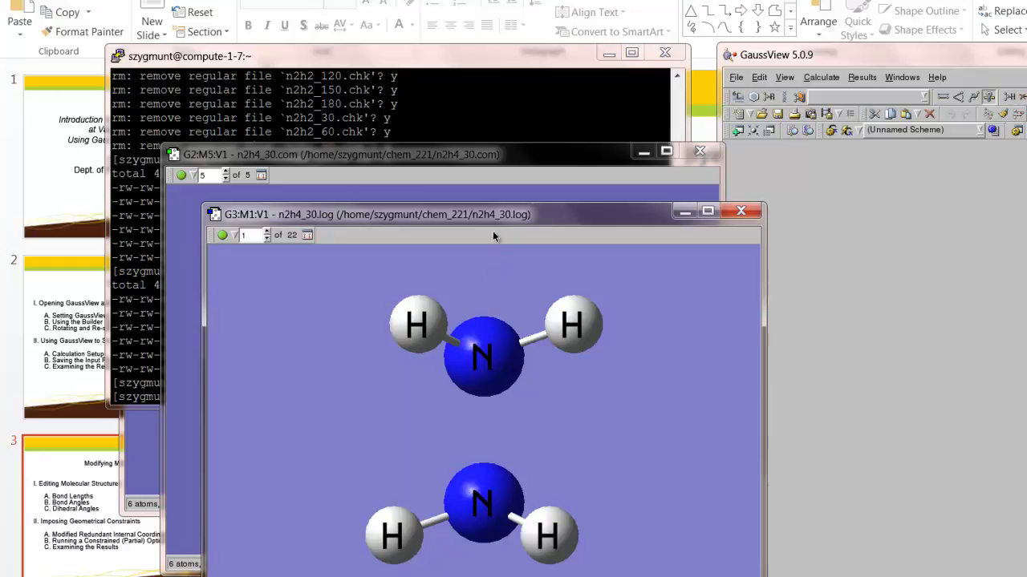
drag(502, 216, 505, 140)
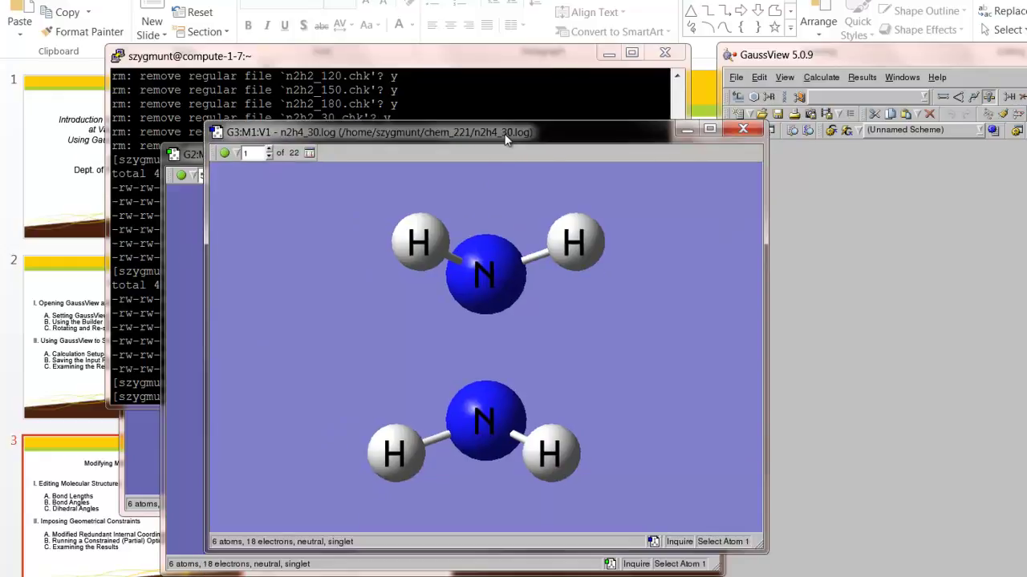
At step 20, measure the H3–N1–N4–H6 dihedral as 30.000°, then advance to the final step 22 geometry
click(270, 157)
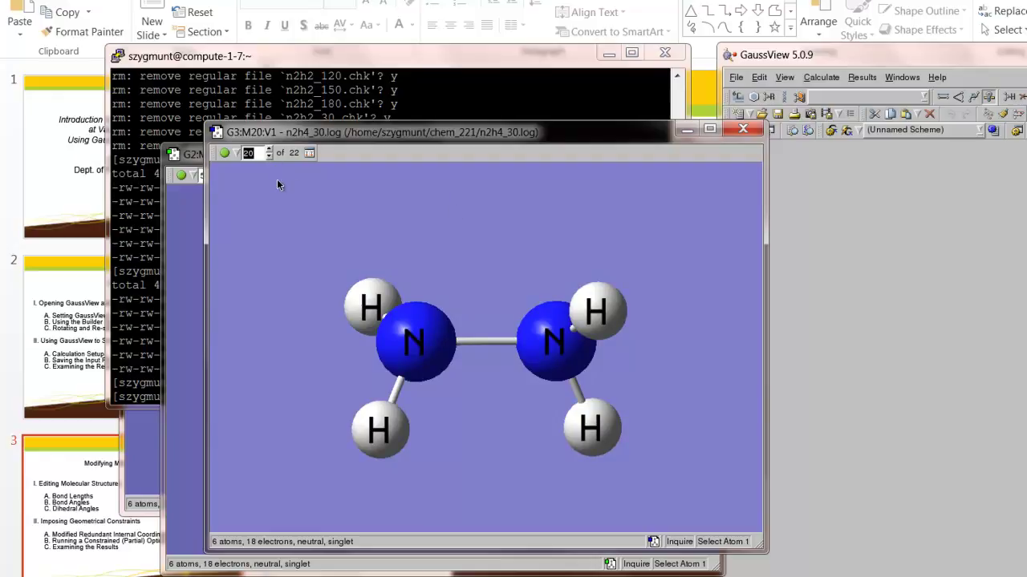
drag(416, 244, 409, 106)
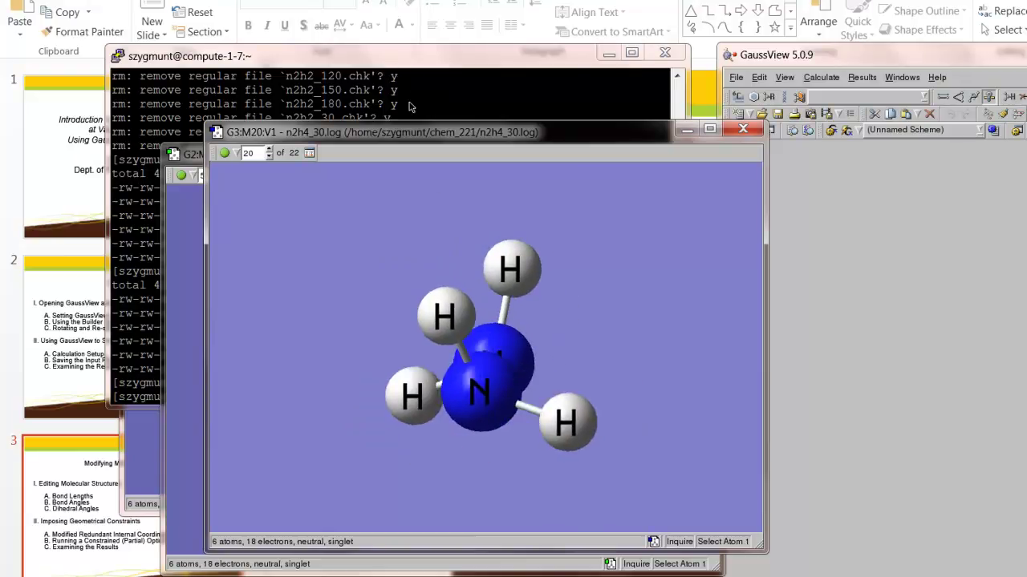
click(445, 314)
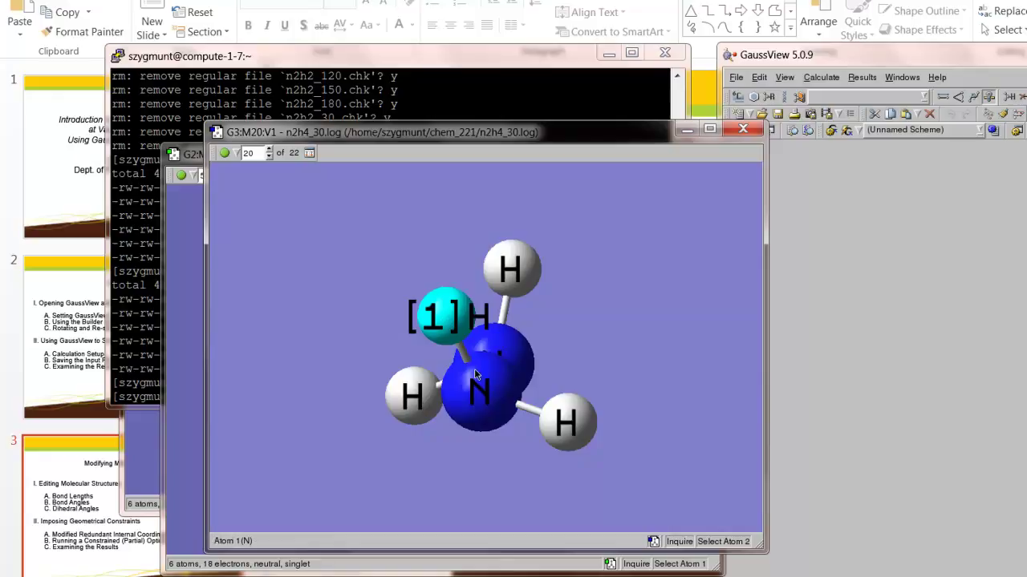
click(479, 386)
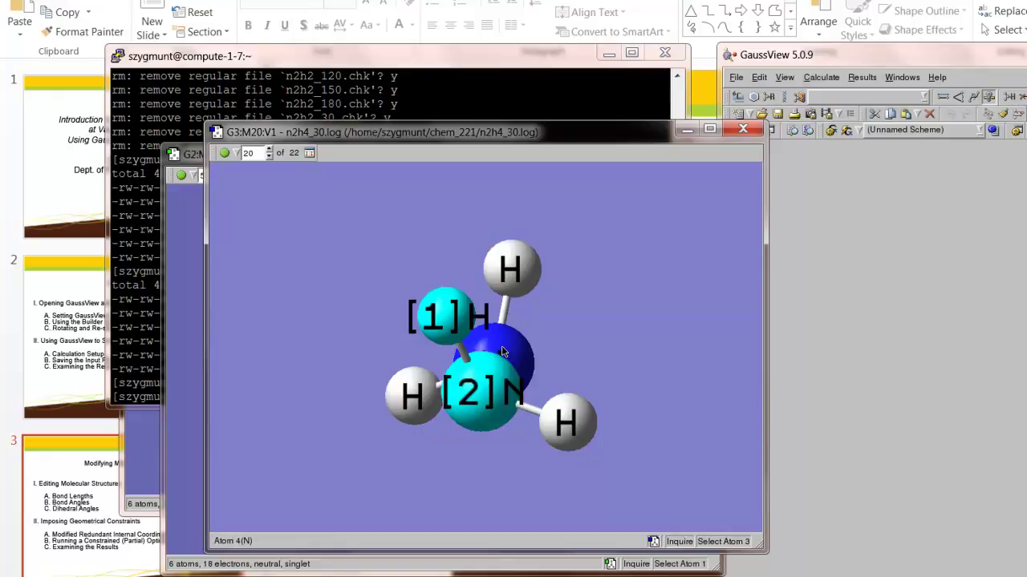
click(501, 351)
click(508, 283)
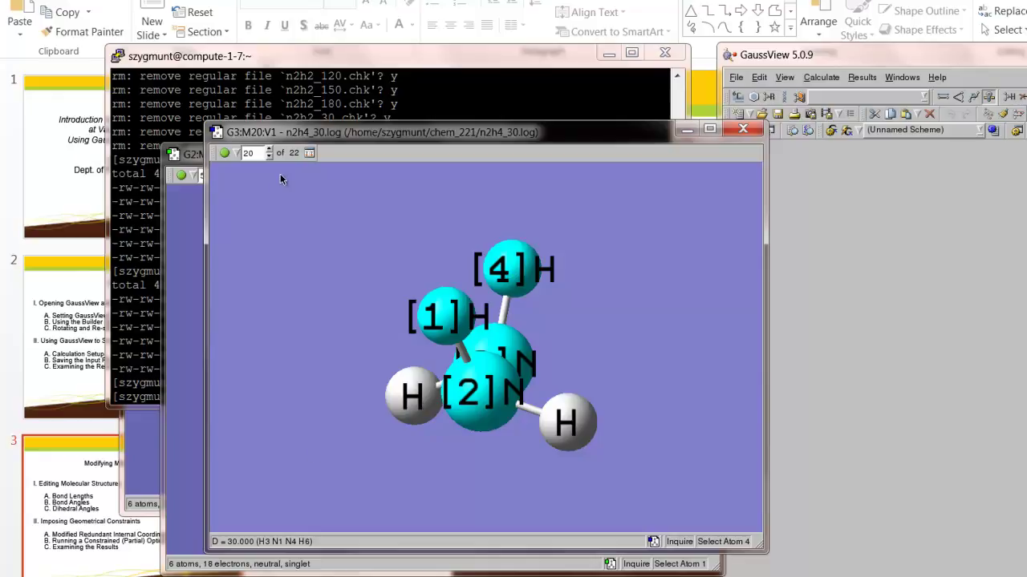
click(269, 150)
click(270, 151)
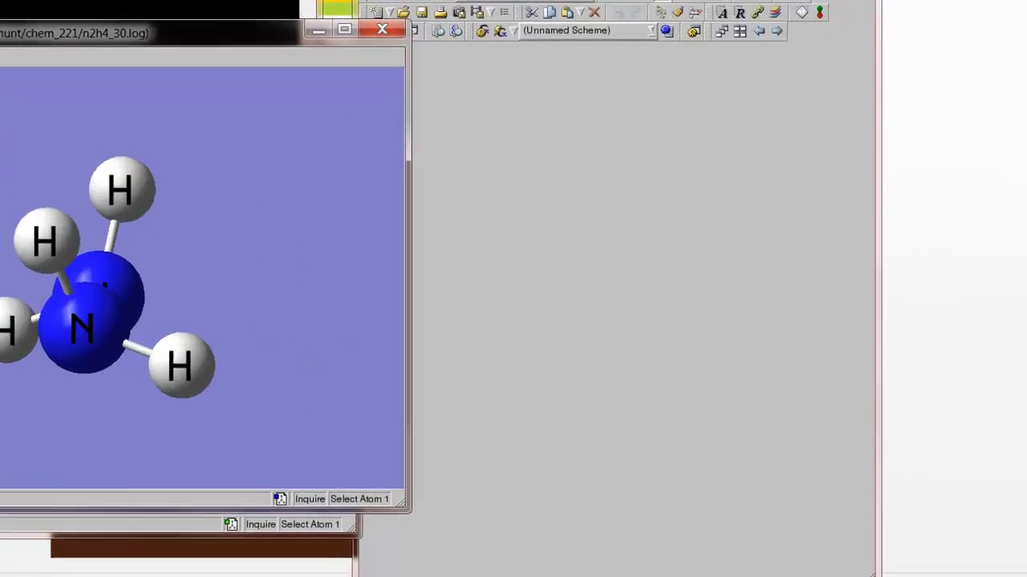
Show the n2h4_30 calculation summary, reading E(RHF) -110.54999995 a.u. and dipole 2.2138 Debye
click(779, 53)
click(526, 1)
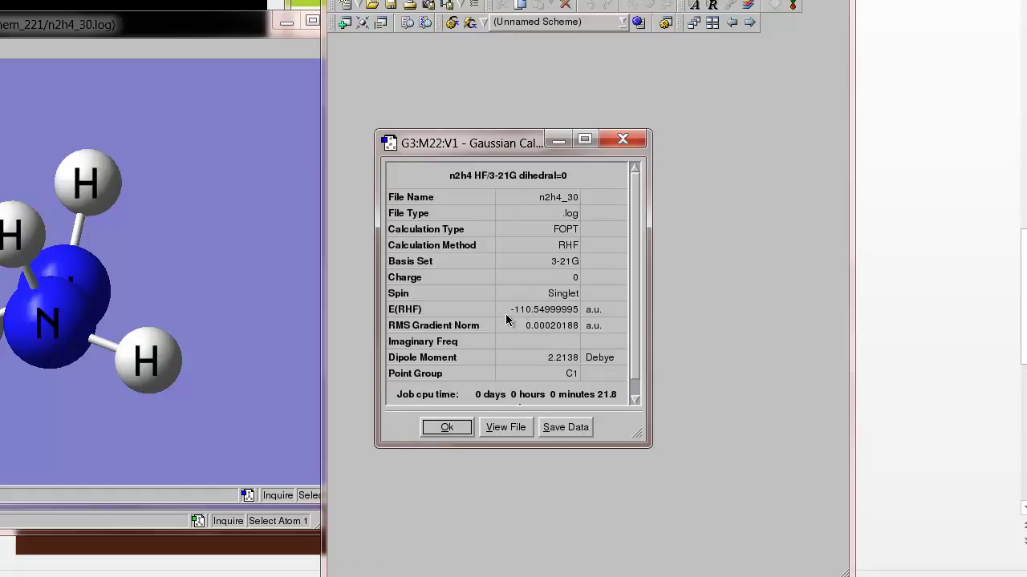